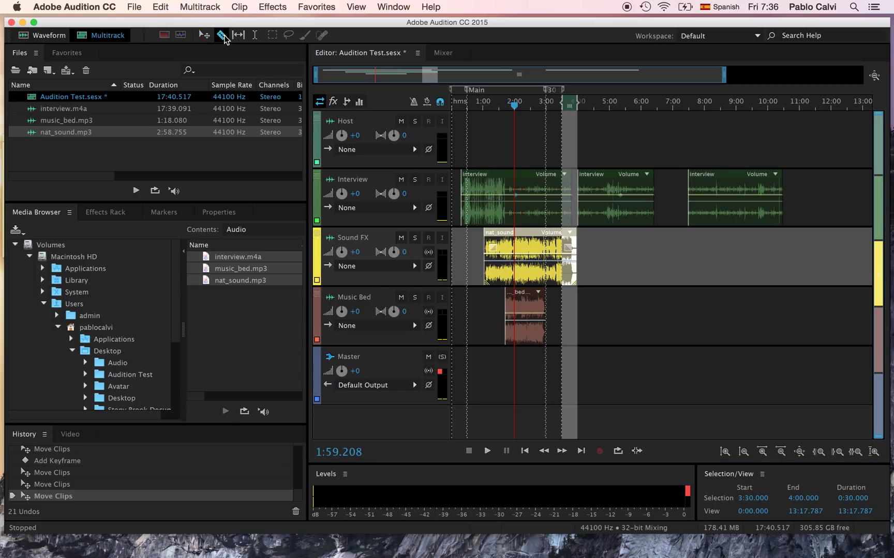
# Split the nat_sound clip at about 2:15 with the Razor, then move its second part to about 6:13 and its first part to about 3:10
pyautogui.click(522, 244)
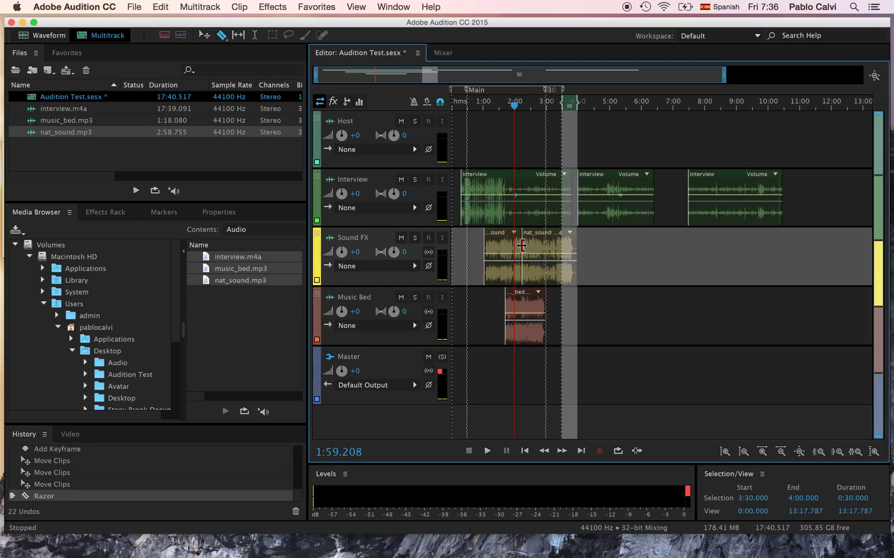
pyautogui.click(205, 34)
pyautogui.moveTo(548, 236); pyautogui.dragTo(677, 237)
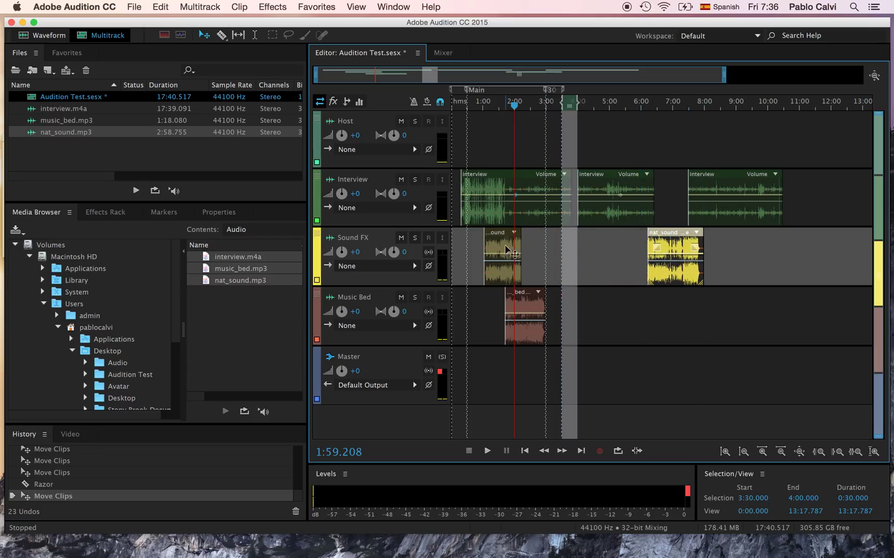
pyautogui.moveTo(504, 236); pyautogui.dragTo(568, 235)
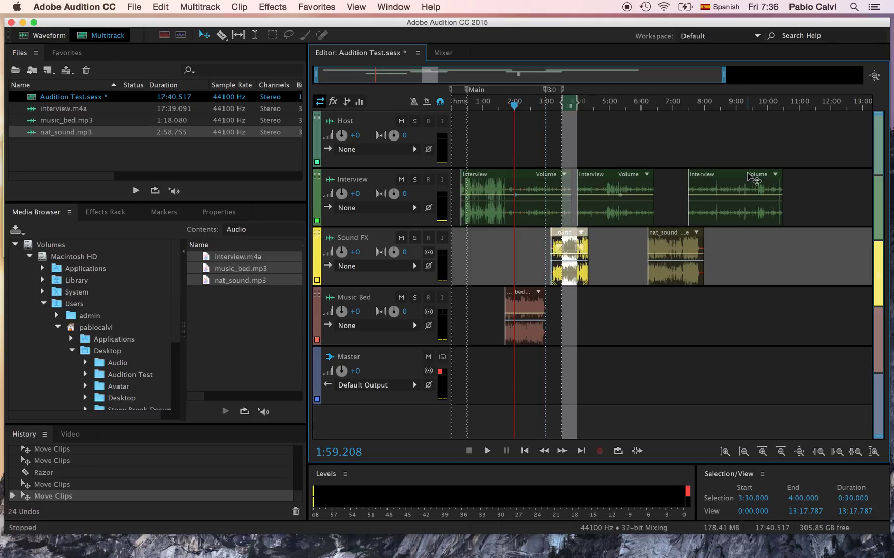
# Move the last interview clip earlier to start at about 7:13 and the music bed clip to start at about 1:17
pyautogui.click(726, 175)
pyautogui.moveTo(726, 178); pyautogui.dragTo(717, 178)
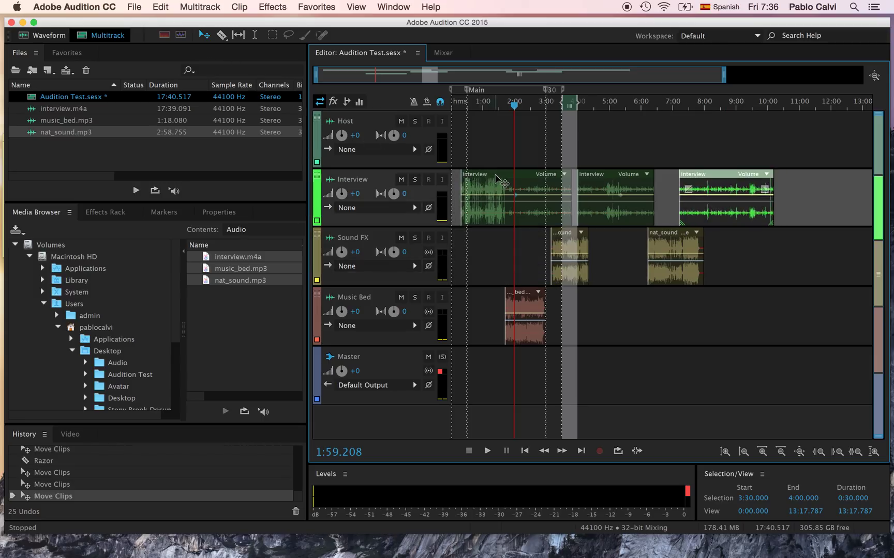
pyautogui.moveTo(527, 295); pyautogui.dragTo(505, 305)
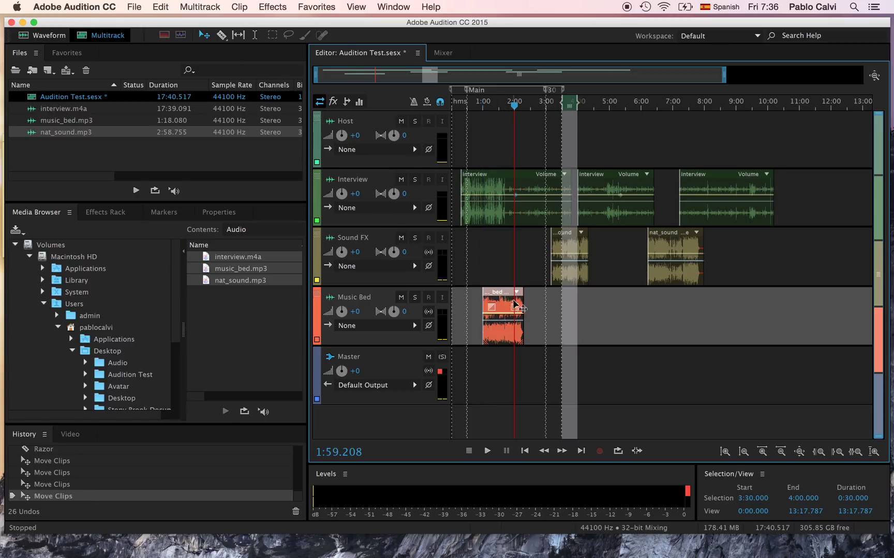
pyautogui.moveTo(499, 293); pyautogui.dragTo(507, 293)
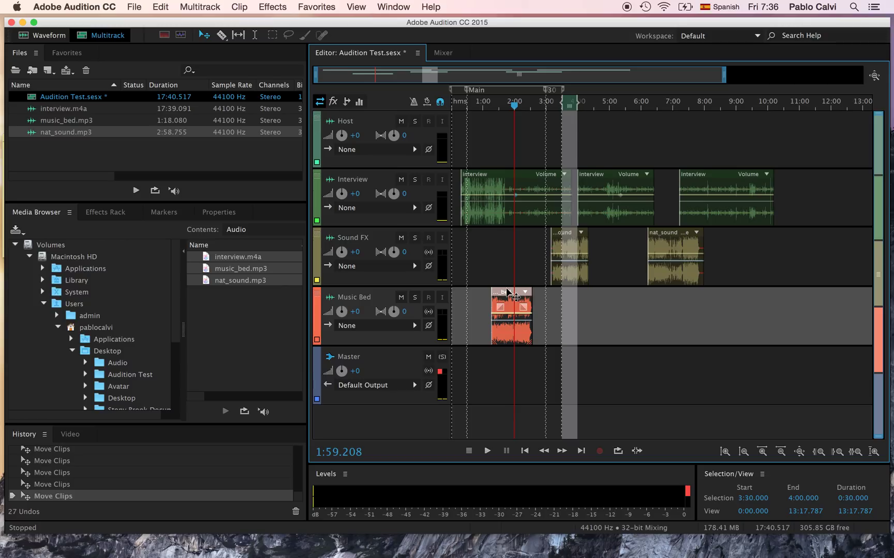
pyautogui.click(491, 179)
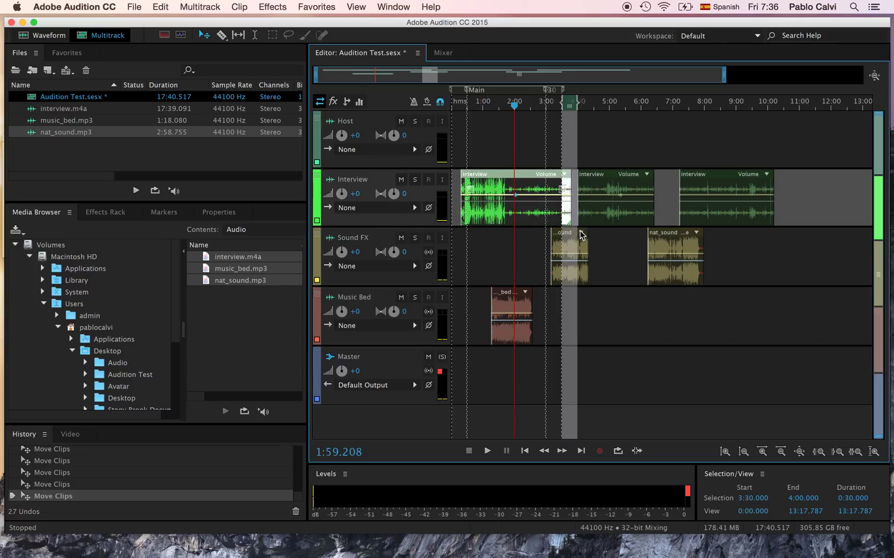
pyautogui.click(615, 176)
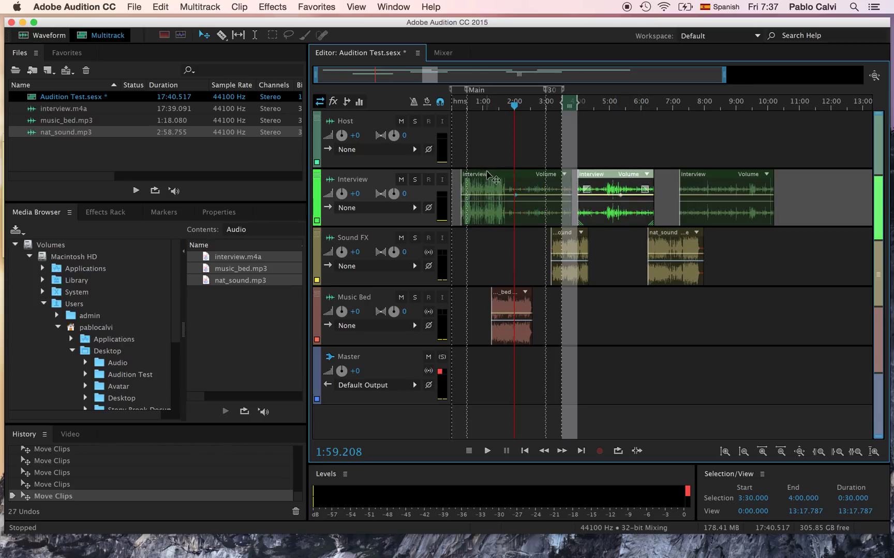
pyautogui.click(486, 172)
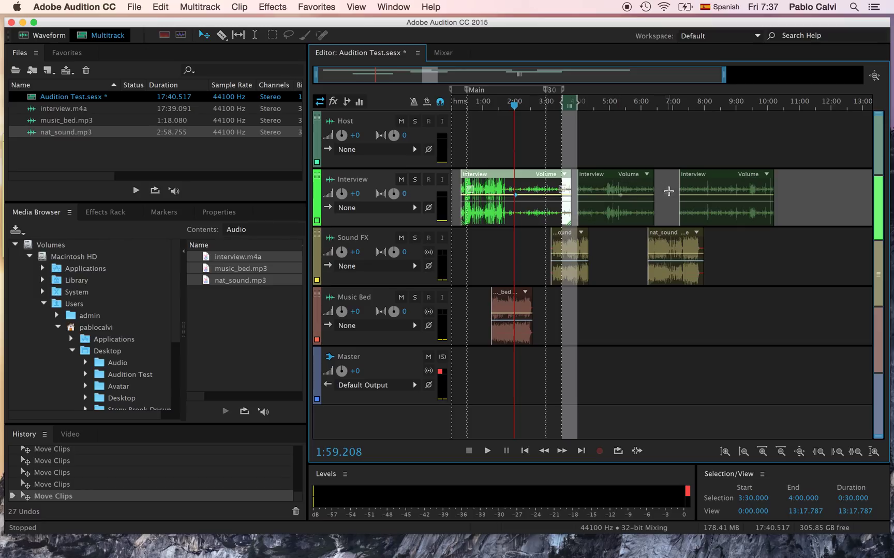
# Add a roughly linear fade-in to the start of the second nat_sound clip on the Sound FX track
pyautogui.click(675, 239)
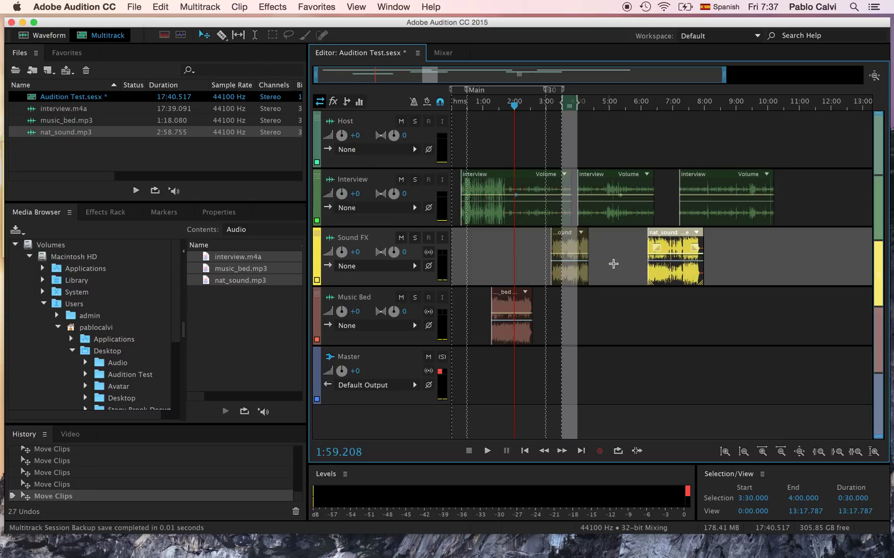
pyautogui.click(656, 247)
pyautogui.moveTo(657, 248); pyautogui.dragTo(674, 260)
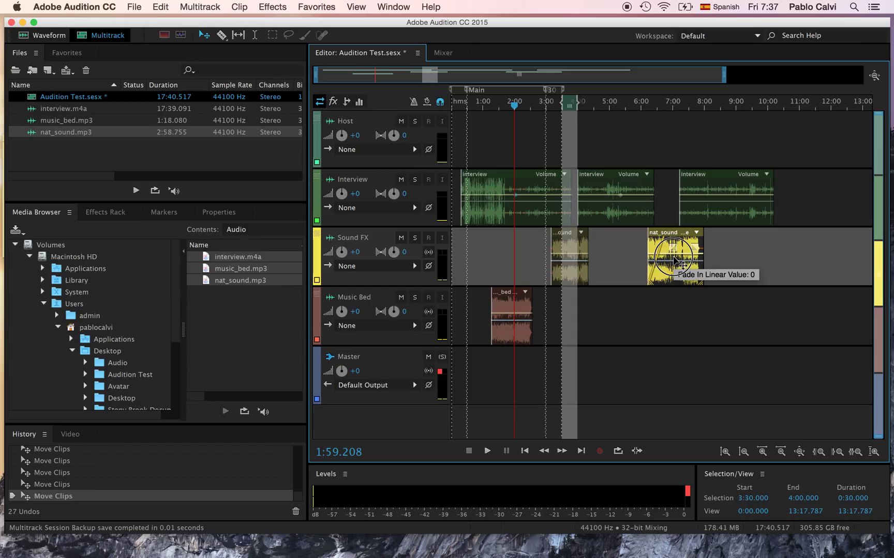
pyautogui.moveTo(674, 260)
pyautogui.mouseDown()
pyautogui.moveTo(672, 251)
pyautogui.moveTo(675, 277)
pyautogui.moveTo(668, 265)
pyautogui.mouseUp()
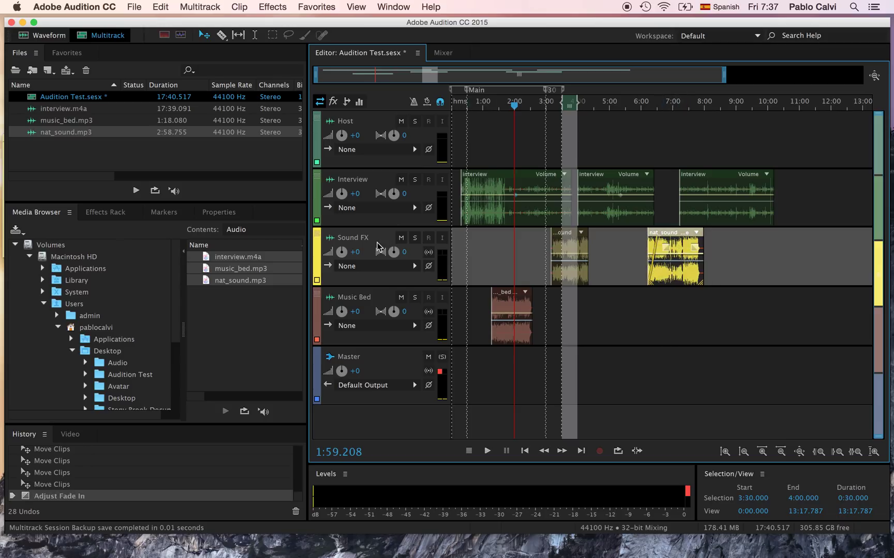
# Fine-tune the fade-in of the second nat_sound clip in an enlarged view of the Sound FX track
pyautogui.scroll(5, 379, 247)
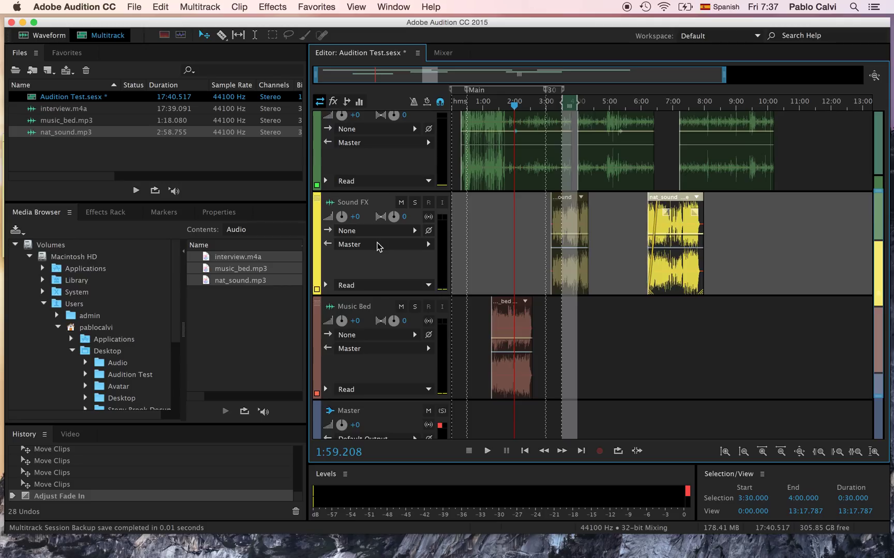
pyautogui.scroll(3, 379, 247)
pyautogui.scroll(-8, 378, 247)
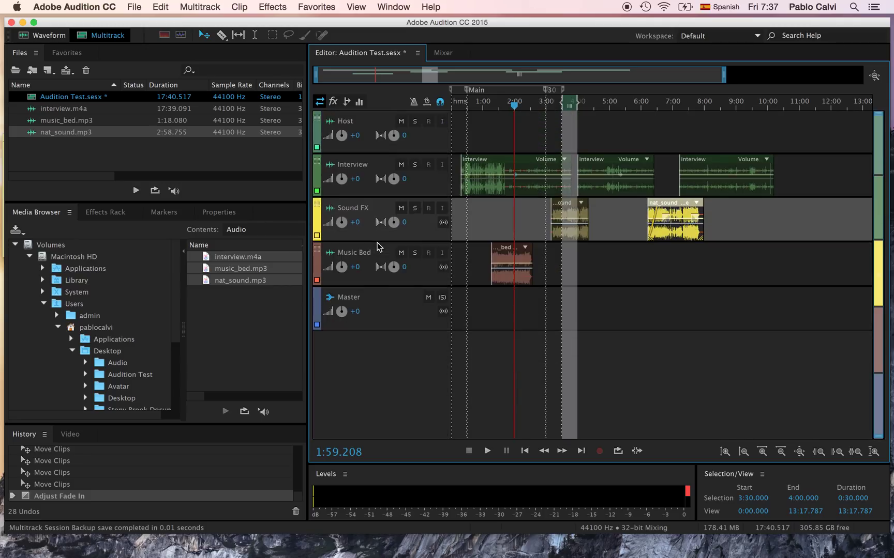
pyautogui.scroll(3, 377, 243)
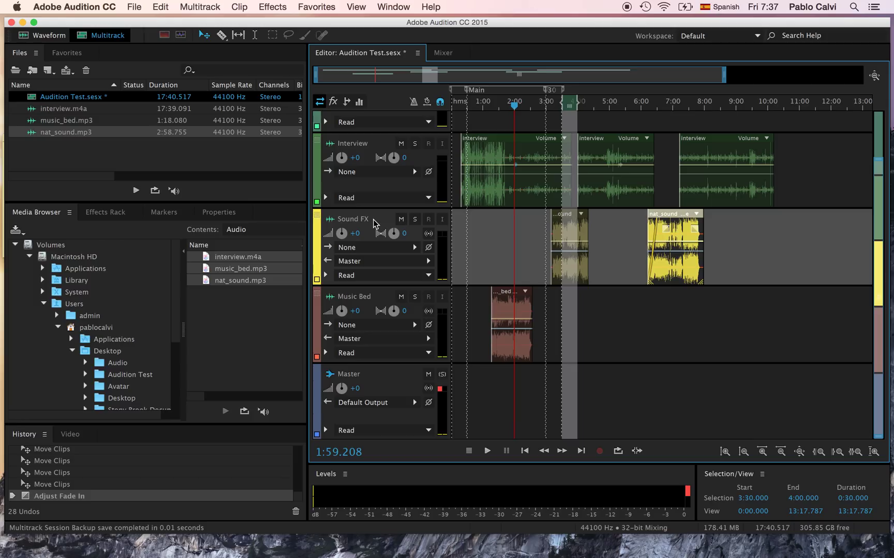
pyautogui.scroll(3, 373, 219)
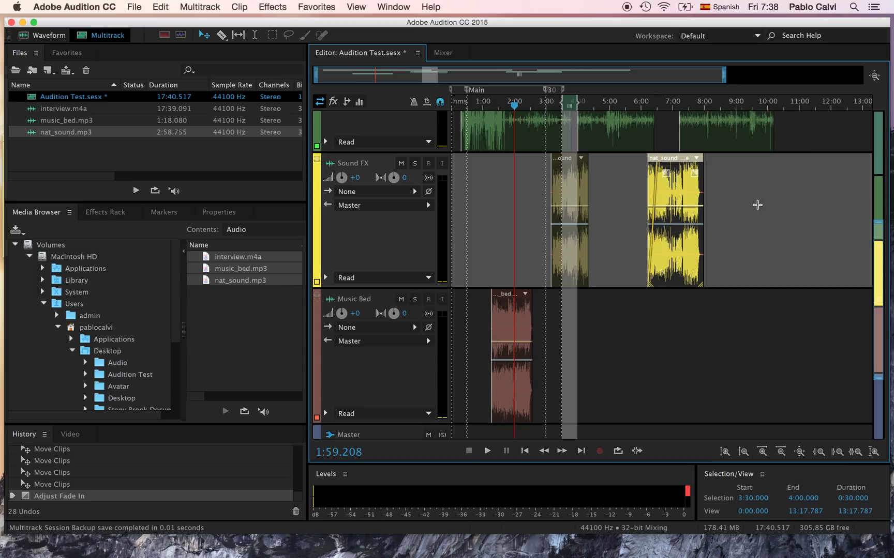
pyautogui.moveTo(724, 75); pyautogui.dragTo(643, 66)
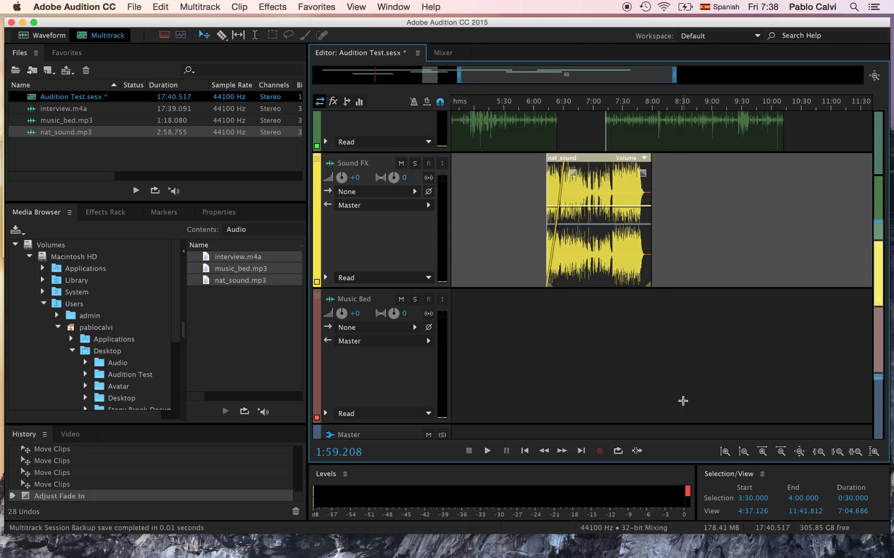
pyautogui.click(763, 453)
pyautogui.click(763, 453)
pyautogui.click(763, 453)
pyautogui.click(762, 453)
pyautogui.click(762, 453)
pyautogui.moveTo(592, 76); pyautogui.dragTo(583, 78)
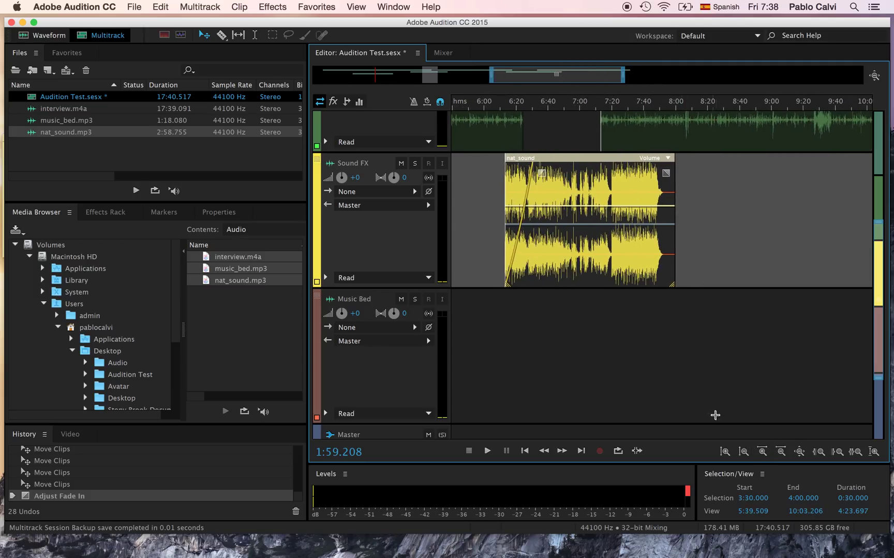
pyautogui.click(762, 453)
pyautogui.click(763, 453)
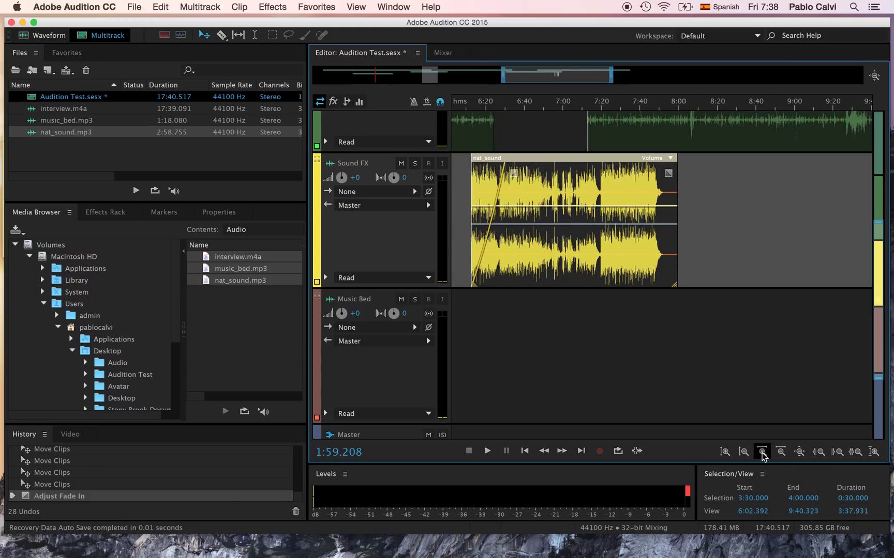
pyautogui.click(762, 453)
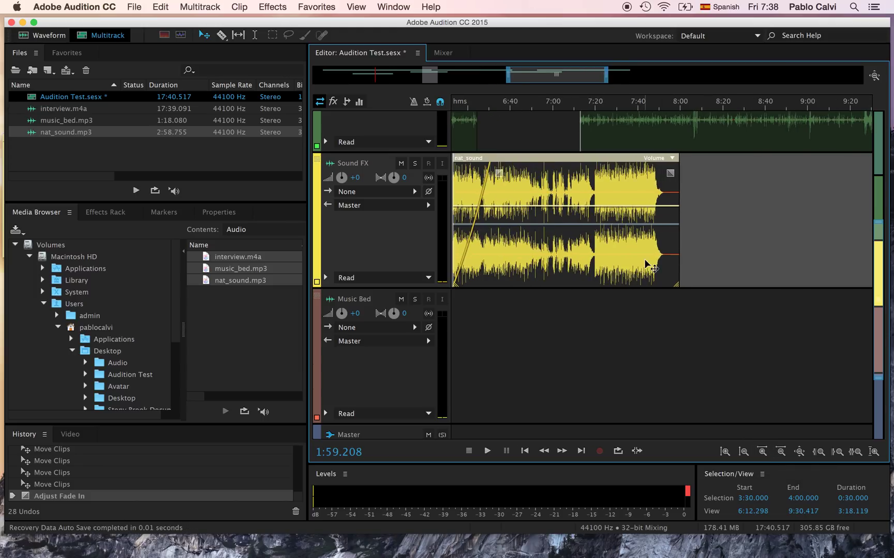
pyautogui.moveTo(570, 77); pyautogui.dragTo(560, 75)
pyautogui.moveTo(539, 174); pyautogui.dragTo(536, 175)
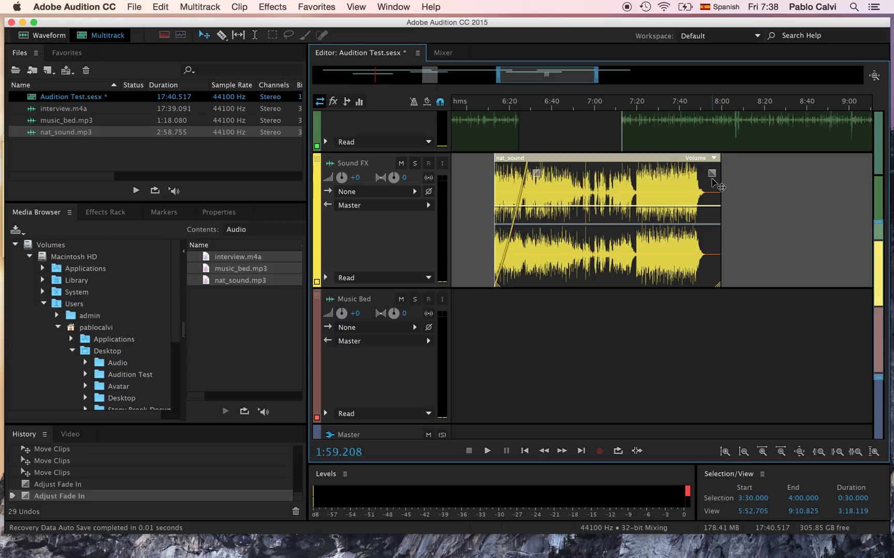
# Add a curved fade-out to the end of the second nat_sound clip and shift the clip slightly earlier to start at about 6:09
pyautogui.moveTo(711, 173); pyautogui.dragTo(676, 200)
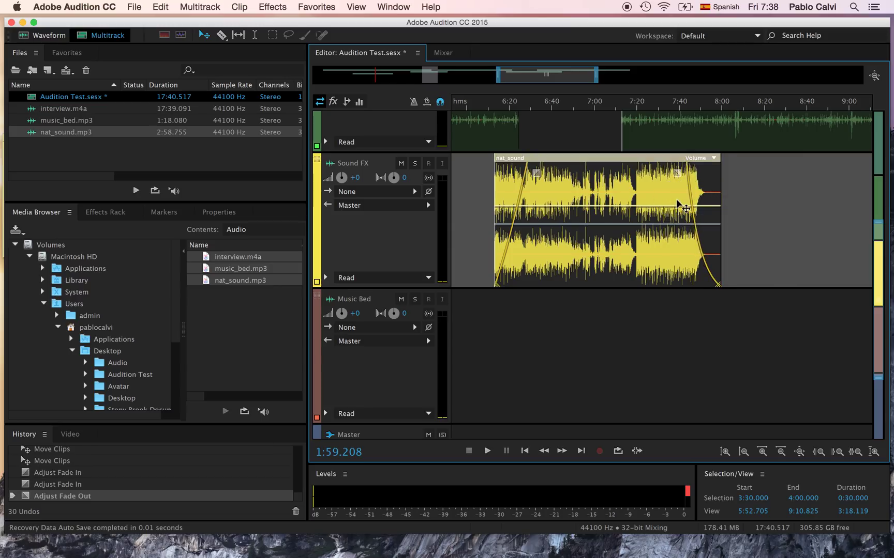
pyautogui.moveTo(623, 158); pyautogui.dragTo(615, 159)
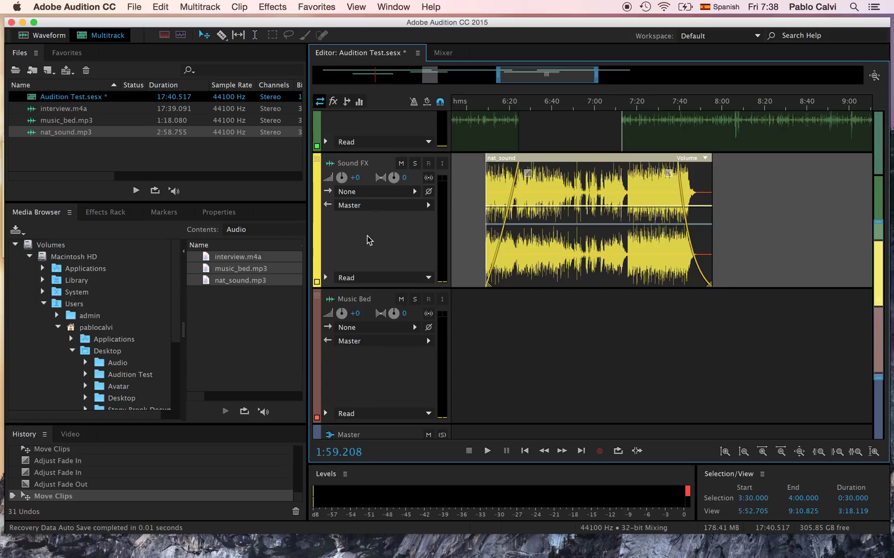
# Add a fade-in to the start of the last interview clip and a fade-out to the end of the interview clip before it
pyautogui.scroll(-5, 368, 241)
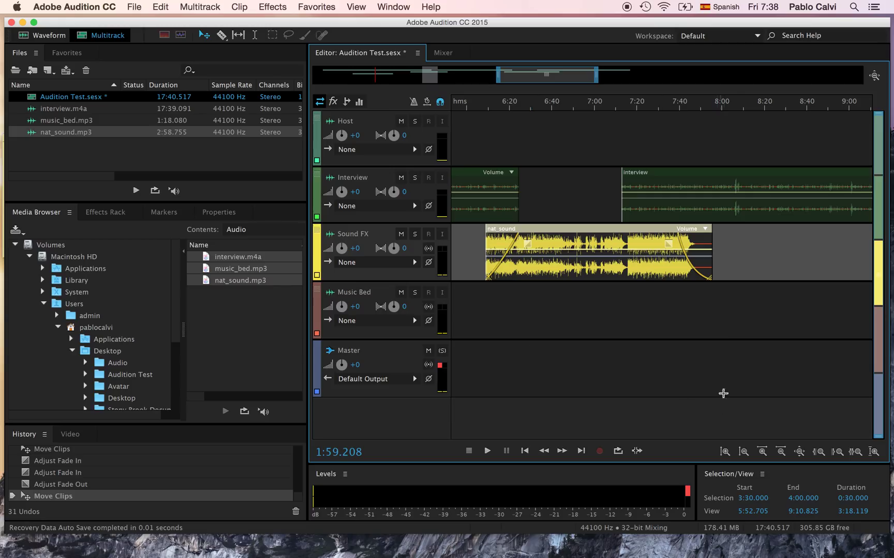
pyautogui.click(630, 173)
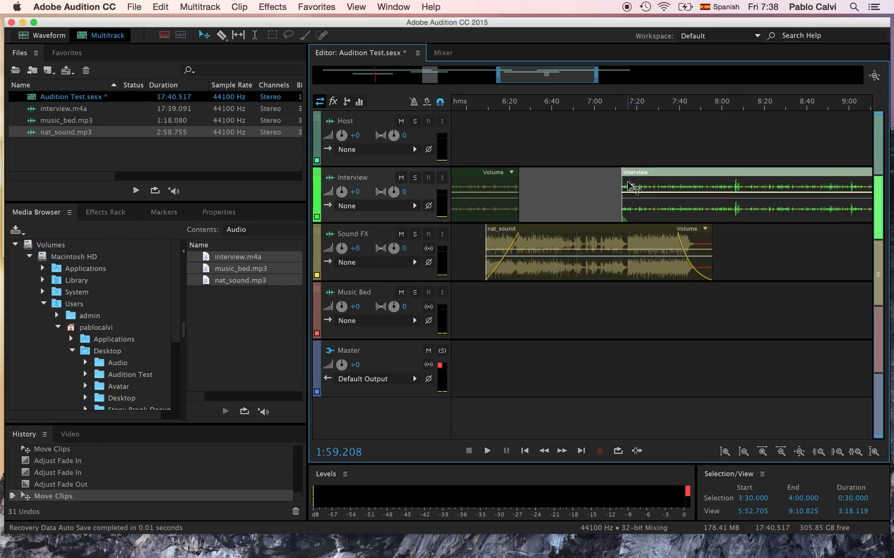
pyautogui.moveTo(631, 187); pyautogui.dragTo(653, 209)
pyautogui.click(516, 177)
pyautogui.moveTo(508, 191); pyautogui.dragTo(491, 197)
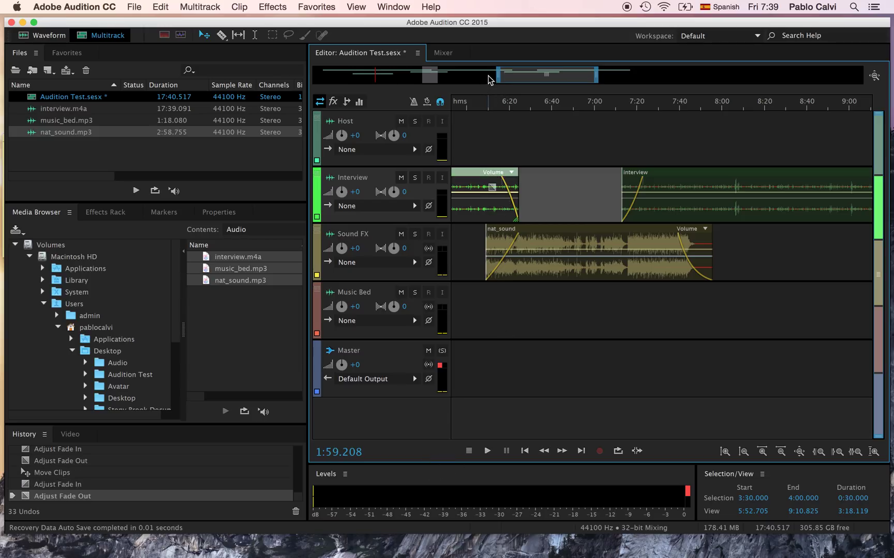
# Play the session from about 6:13 and place a volume keyframe near the end of the interview clip that precedes the gap
pyautogui.click(493, 104)
pyautogui.press('space')
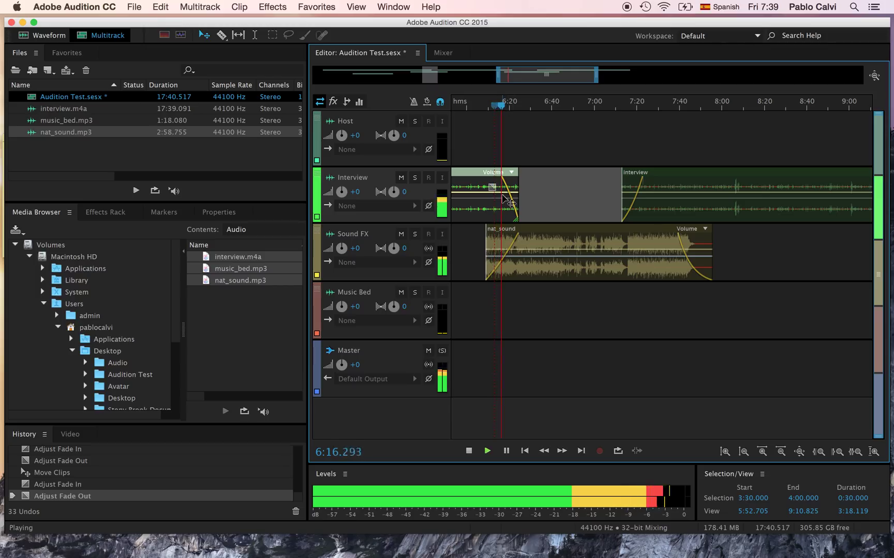
pyautogui.moveTo(509, 192)
pyautogui.mouseDown()
pyautogui.moveTo(505, 207)
pyautogui.moveTo(505, 193)
pyautogui.mouseUp()
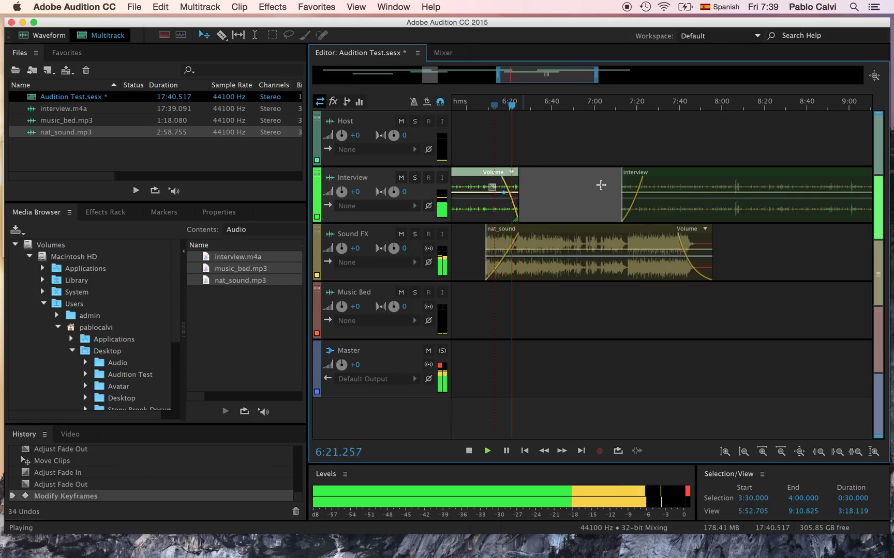
# Add three volume keyframes near the beginning of the last interview clip and raise the middle one to form a short volume peak
pyautogui.click(683, 194)
pyautogui.click(683, 194)
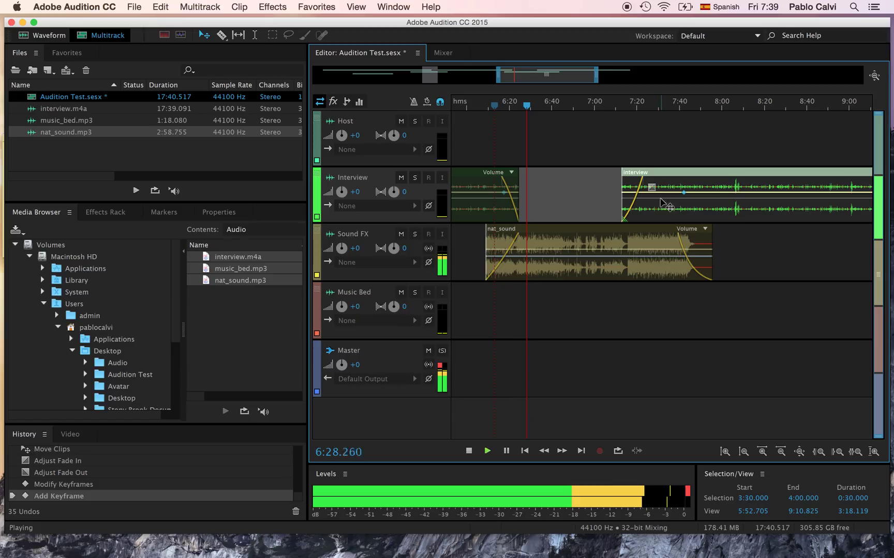
pyautogui.click(712, 193)
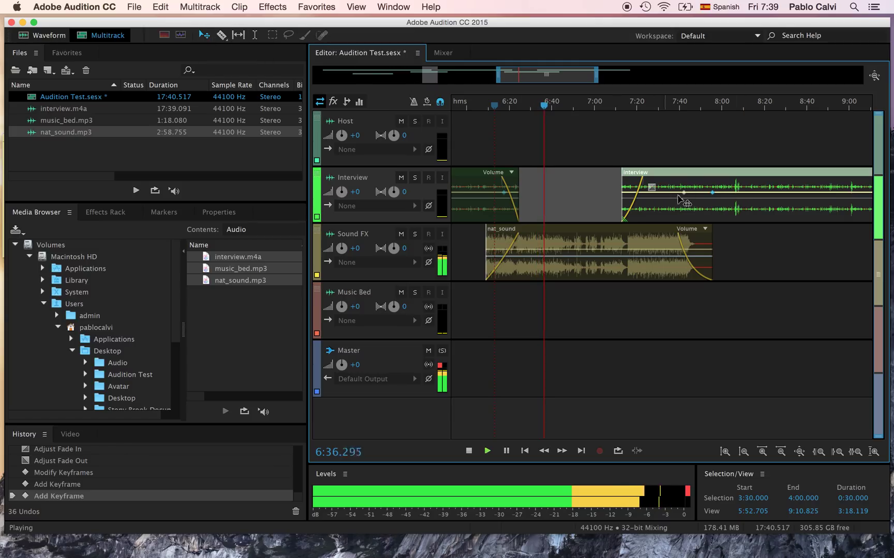
pyautogui.click(698, 194)
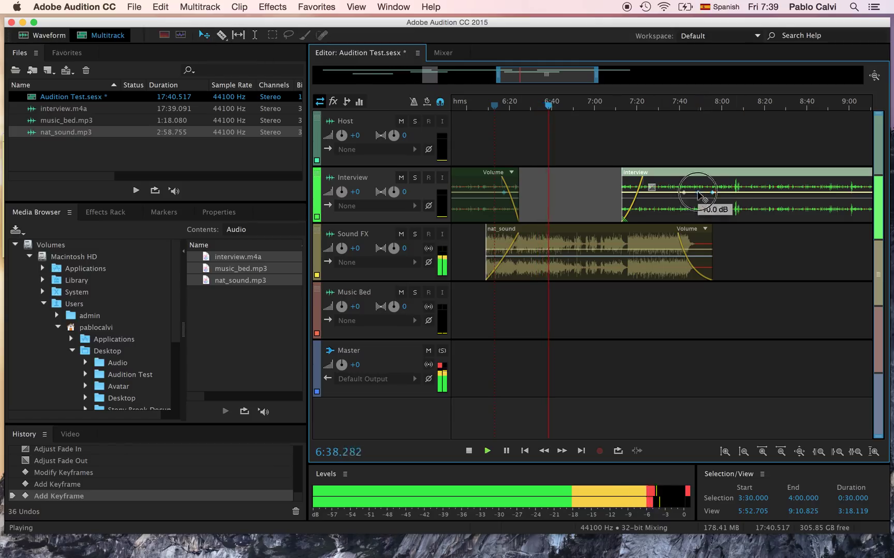
pyautogui.moveTo(698, 193); pyautogui.dragTo(698, 186)
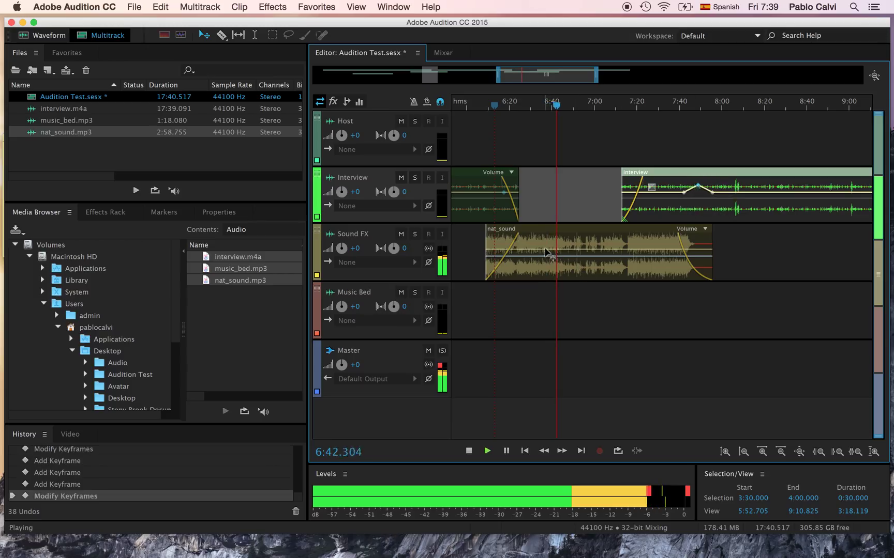
# Add three volume keyframes around the middle of the second nat_sound clip and raise the central one to boost the volume there
pyautogui.click(576, 250)
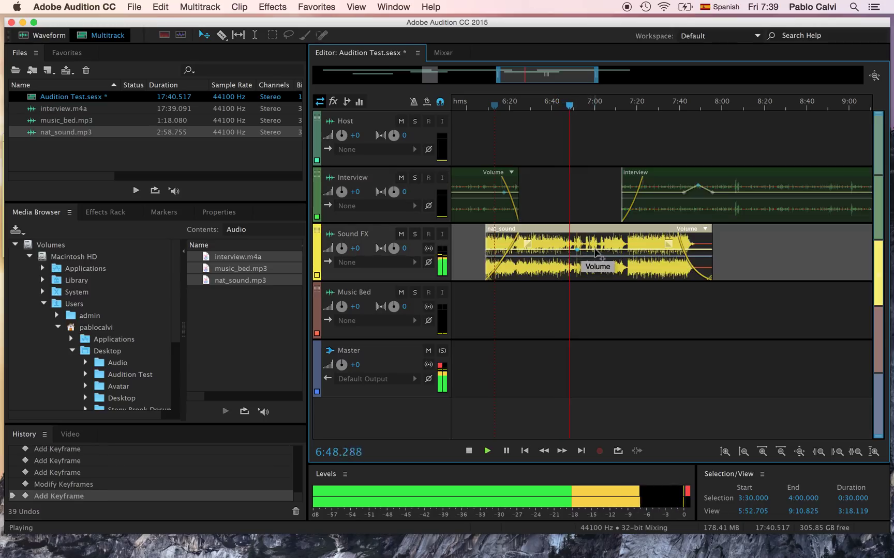
pyautogui.click(588, 251)
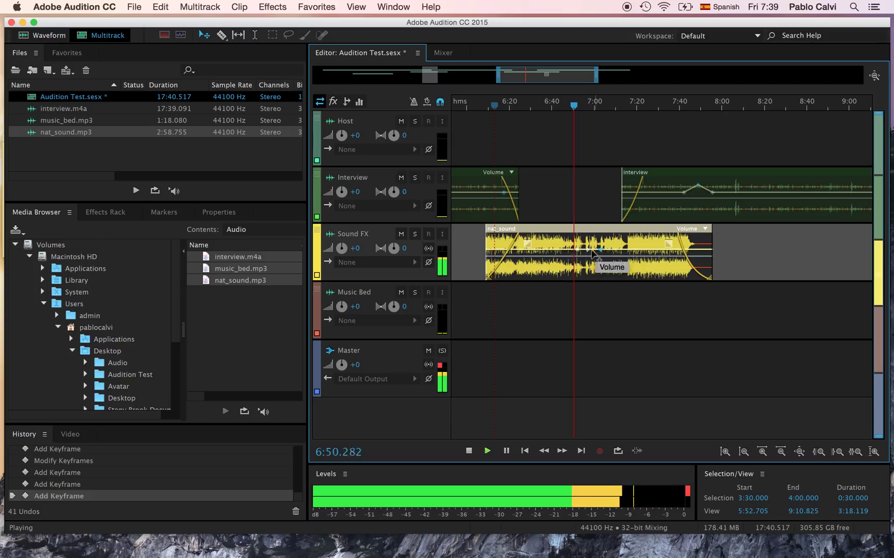
pyautogui.moveTo(589, 250); pyautogui.dragTo(587, 241)
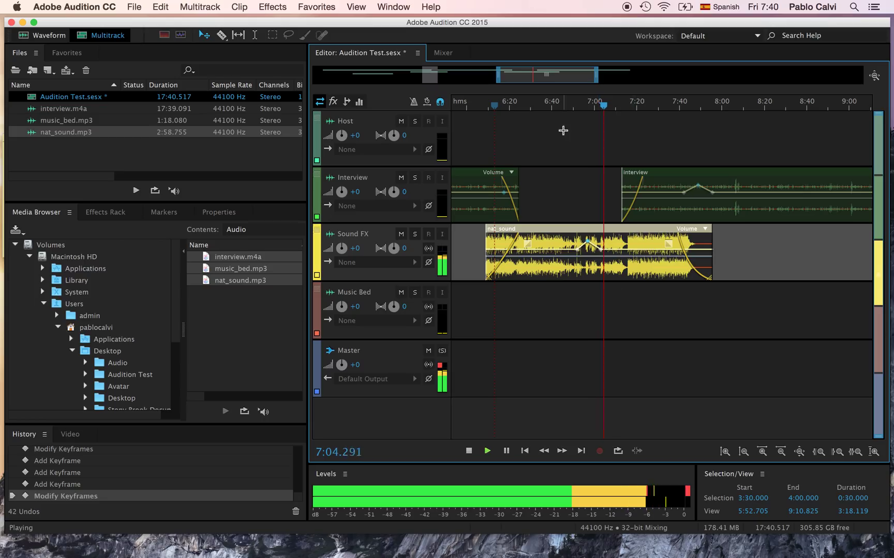
# Stop playback and move the music_bed clip to the very beginning of the Music Bed track
pyautogui.click(498, 77)
pyautogui.moveTo(498, 76); pyautogui.dragTo(299, 78)
pyautogui.moveTo(599, 72); pyautogui.dragTo(643, 74)
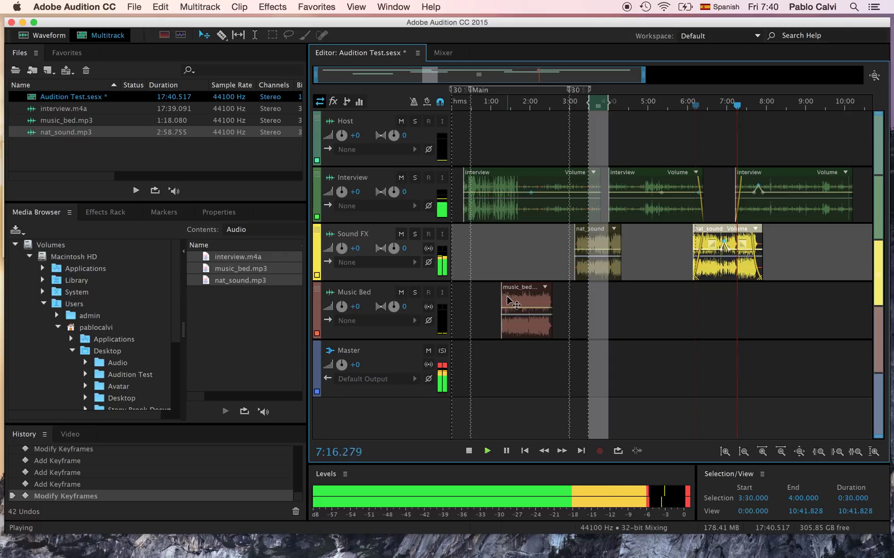
pyautogui.click(506, 452)
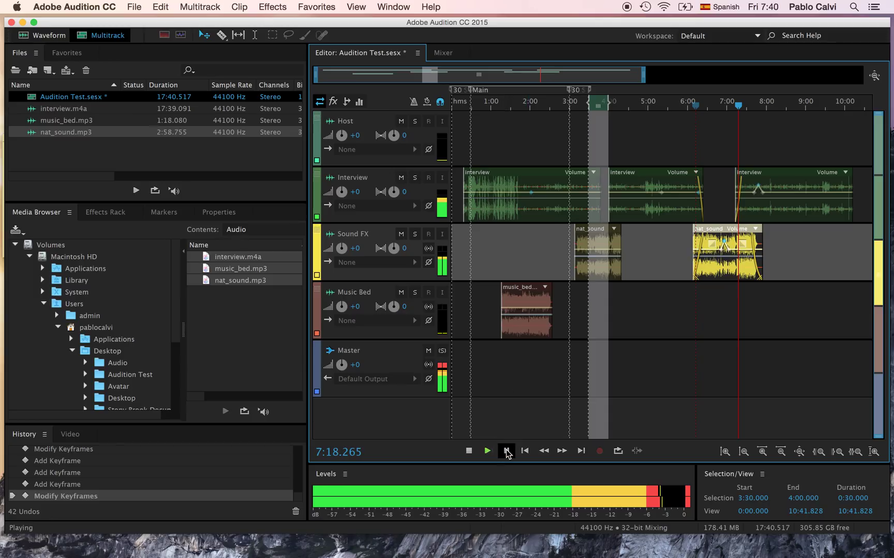
pyautogui.click(468, 451)
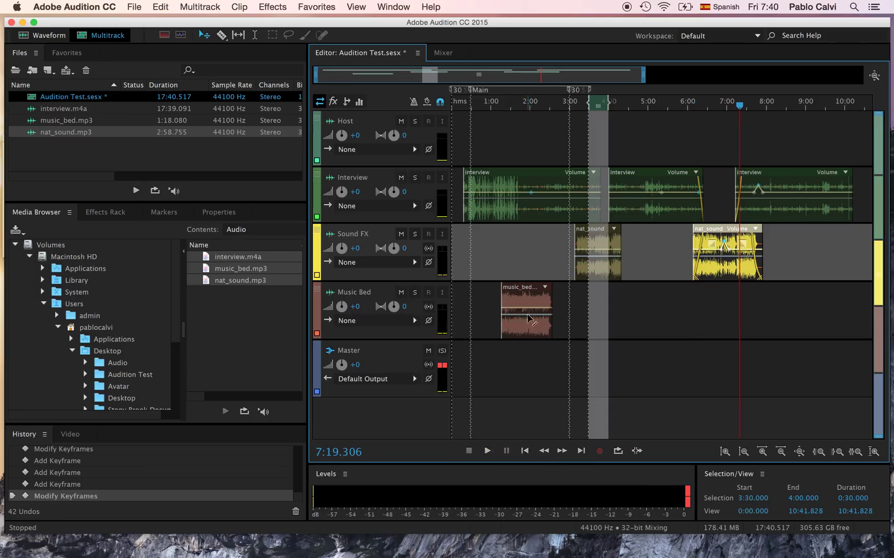
pyautogui.click(529, 290)
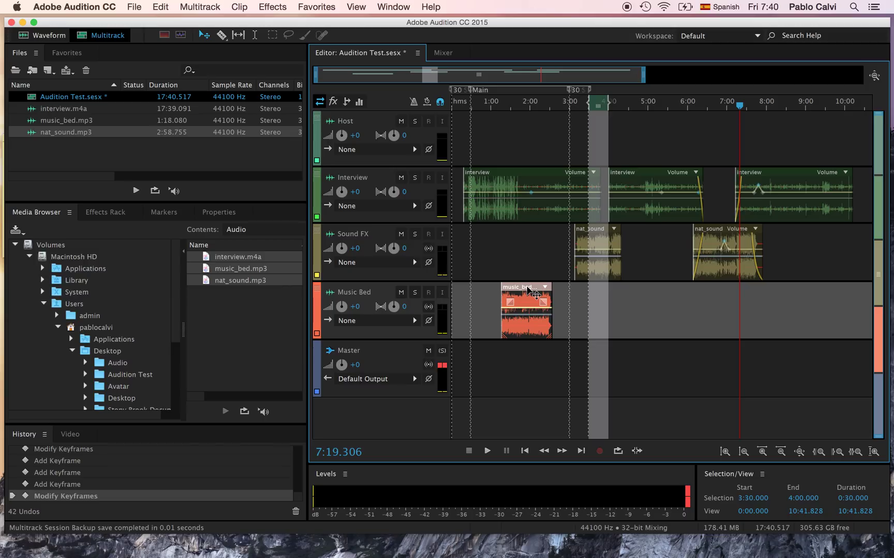
pyautogui.moveTo(528, 289); pyautogui.dragTo(481, 291)
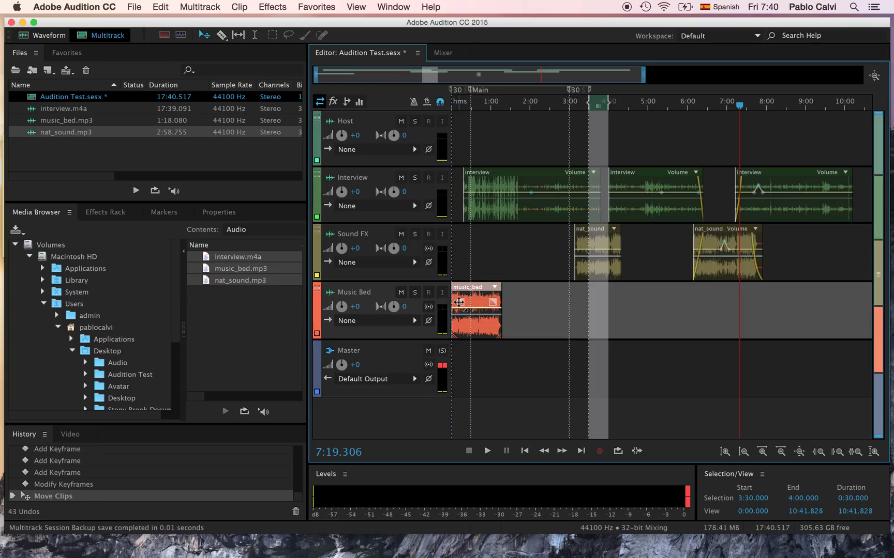
# Add a fade-in and a fade-out to the music_bed clip, lengthening both slightly and bending the fade-out into a curve
pyautogui.scroll(5, 405, 306)
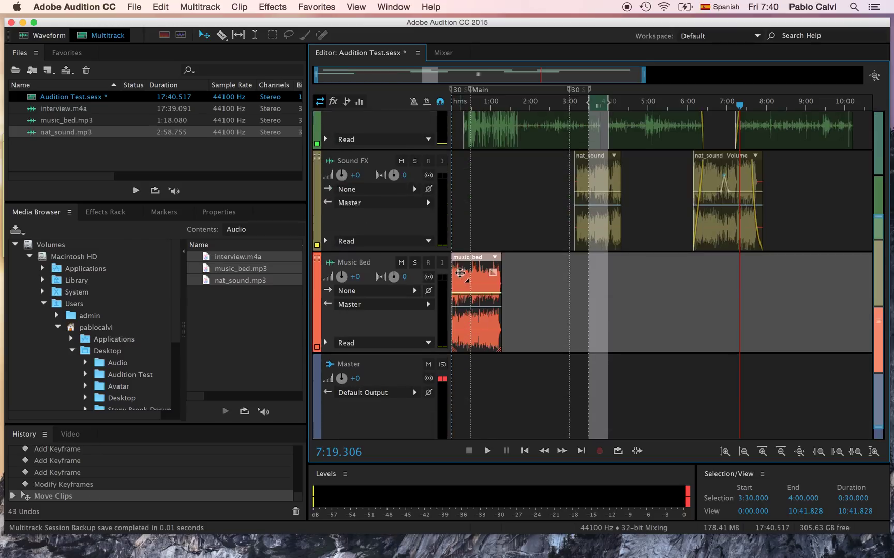
pyautogui.moveTo(460, 273); pyautogui.dragTo(485, 278)
pyautogui.click(762, 451)
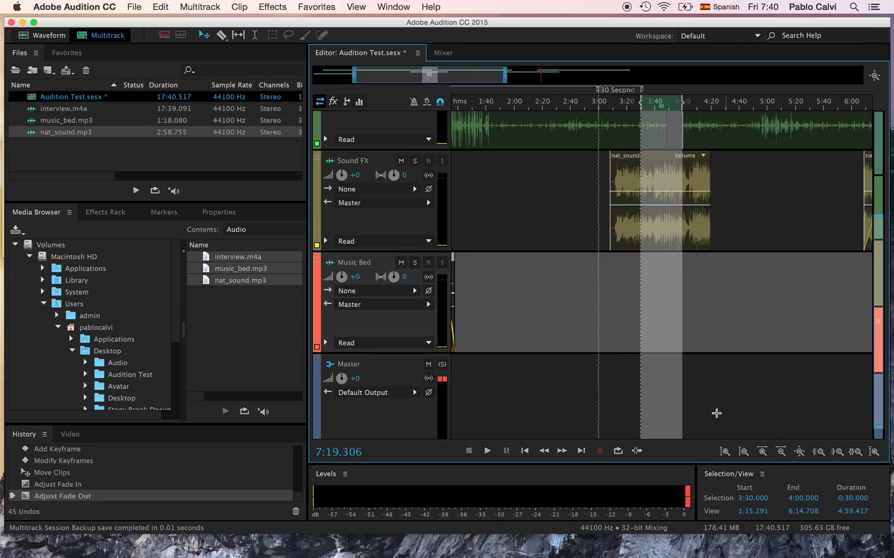
pyautogui.moveTo(489, 76); pyautogui.dragTo(398, 76)
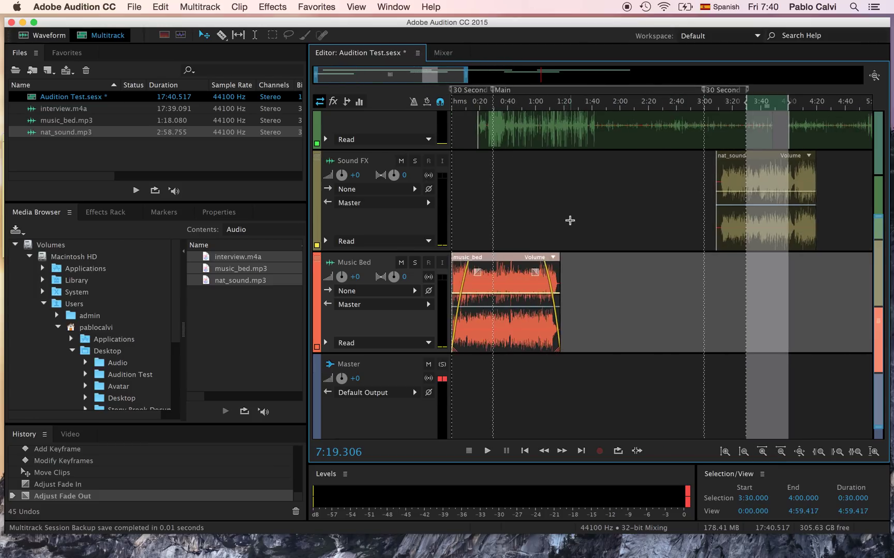
pyautogui.click(762, 452)
pyautogui.click(763, 451)
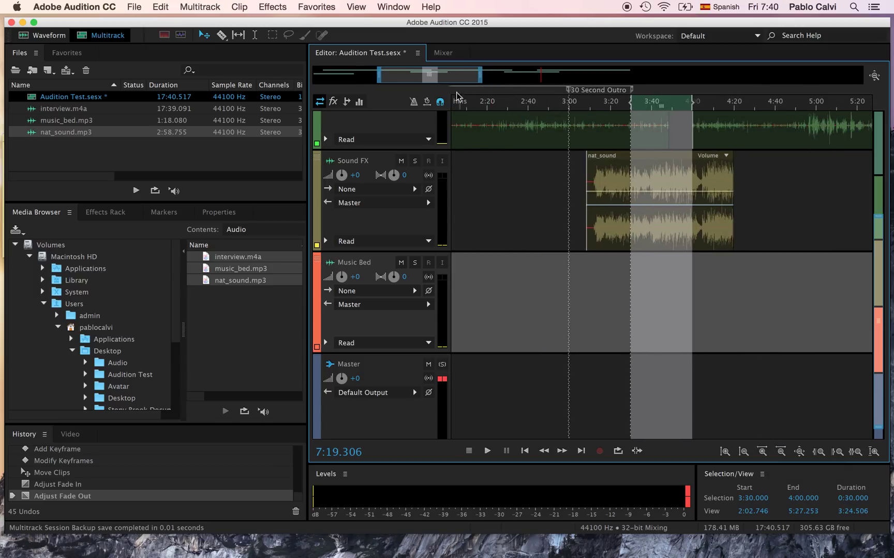
pyautogui.moveTo(450, 72); pyautogui.dragTo(369, 69)
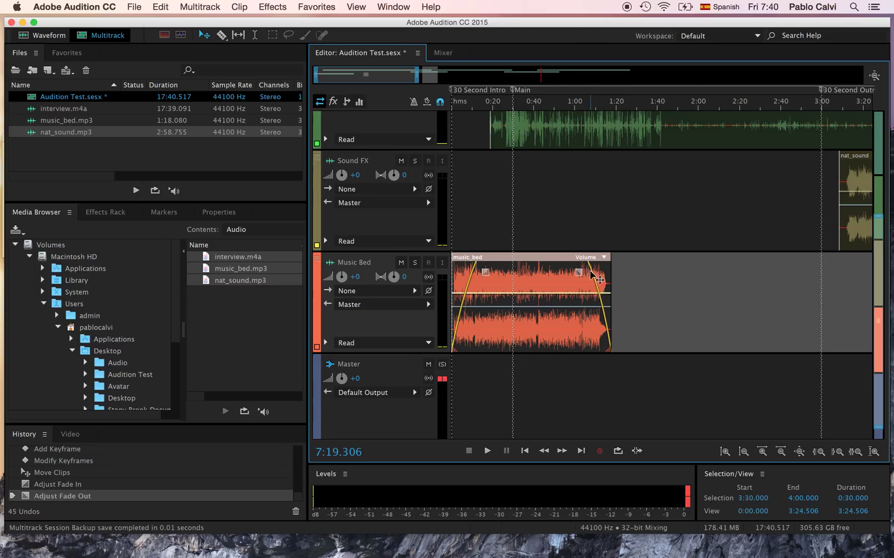
pyautogui.moveTo(574, 273); pyautogui.dragTo(575, 293)
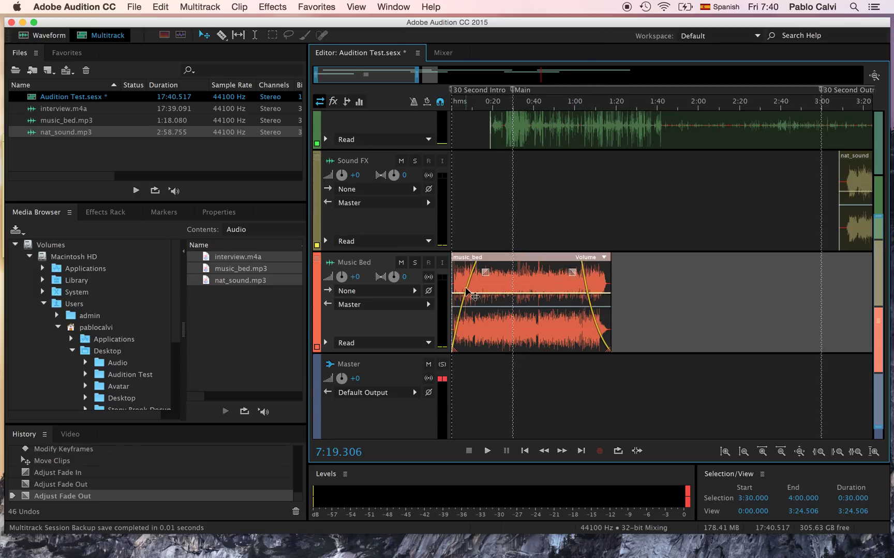
pyautogui.moveTo(485, 272); pyautogui.dragTo(489, 272)
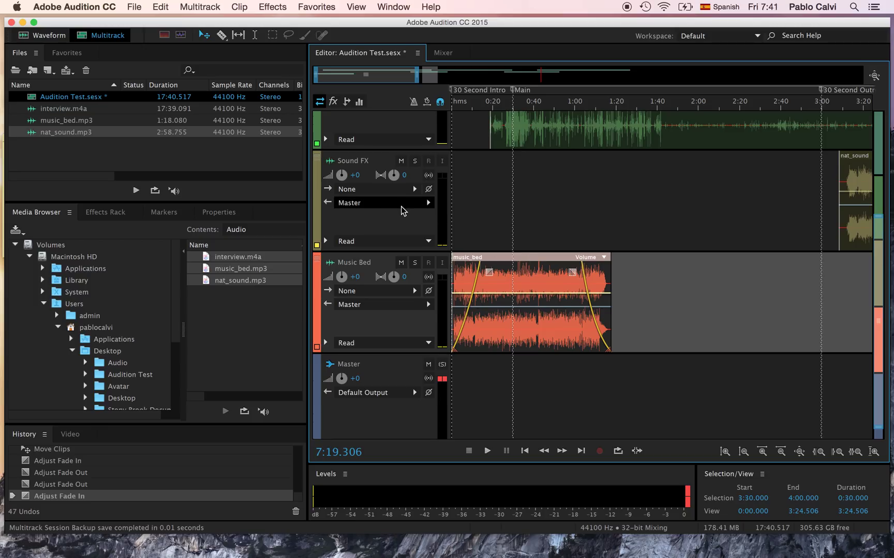
# Paste a copy of the music_bed clip near the end of the Music Bed track, starting at about 9:20 under the last interview clip
pyautogui.scroll(3, 401, 207)
pyautogui.scroll(3, 401, 207)
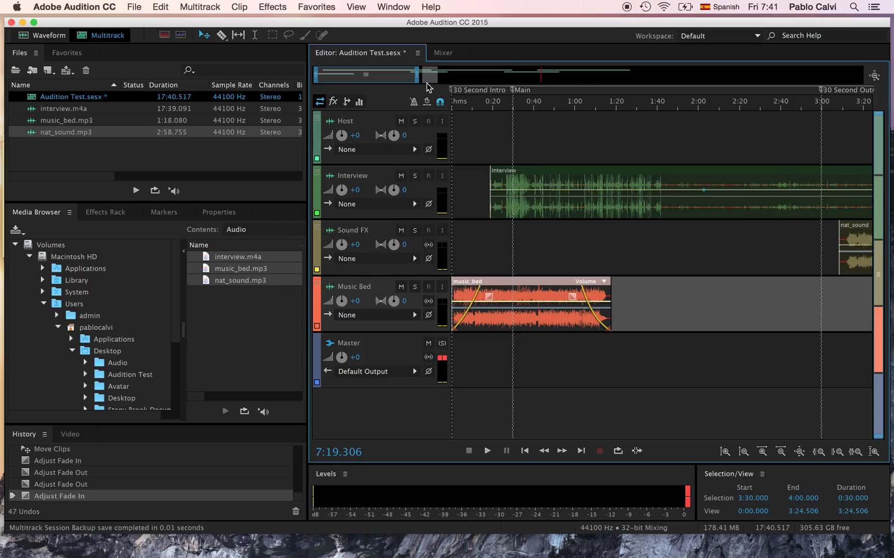
pyautogui.moveTo(417, 77); pyautogui.dragTo(667, 75)
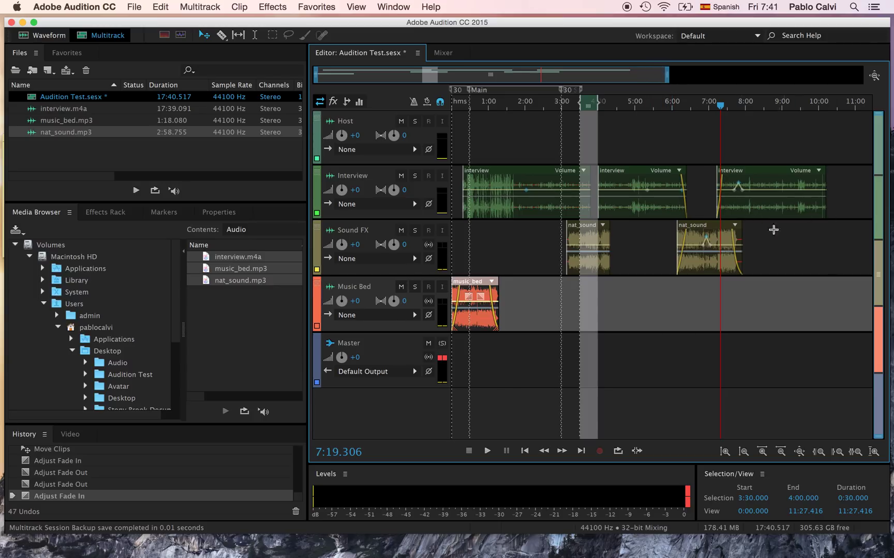
pyautogui.click(166, 6)
pyautogui.click(166, 6)
pyautogui.click(165, 6)
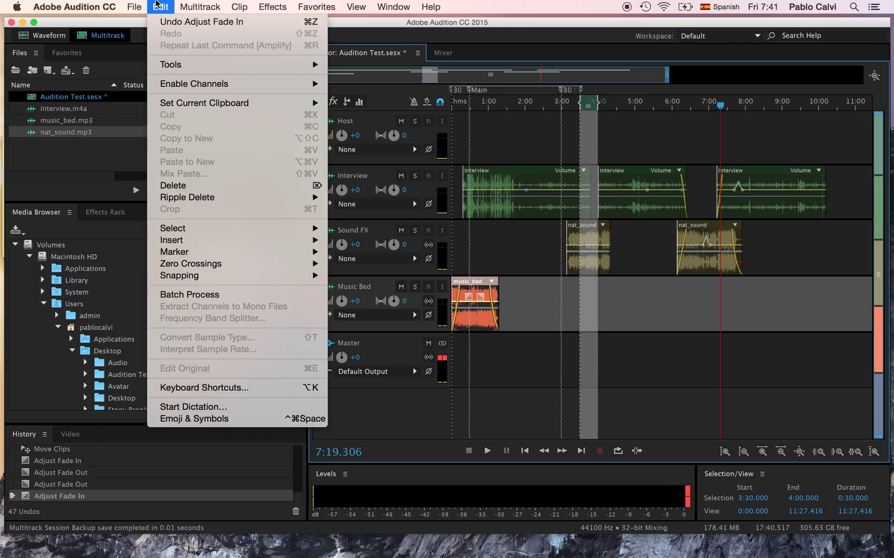
pyautogui.click(158, 4)
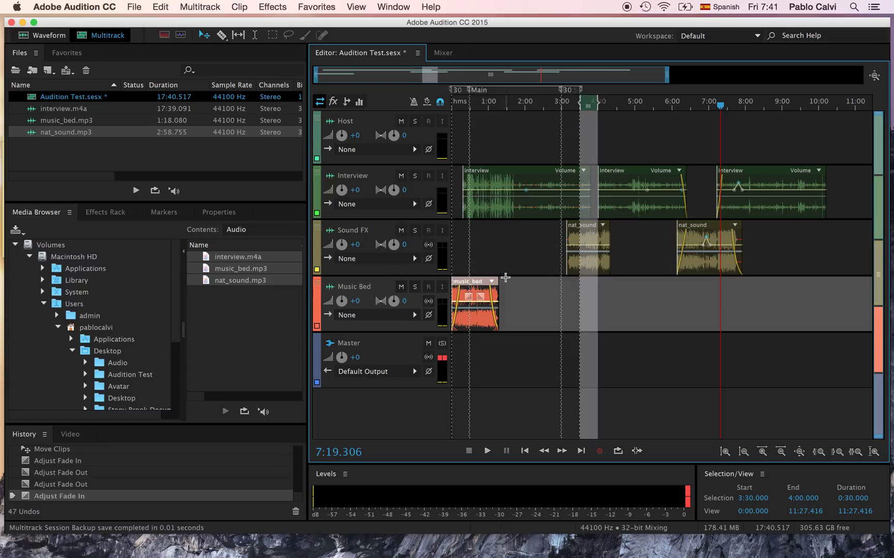
pyautogui.click(256, 35)
pyautogui.click(807, 285)
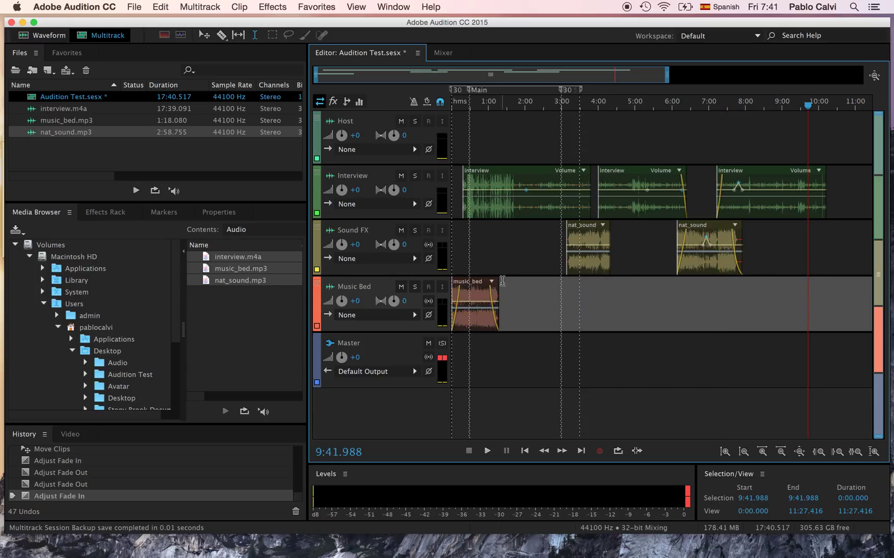
pyautogui.click(482, 282)
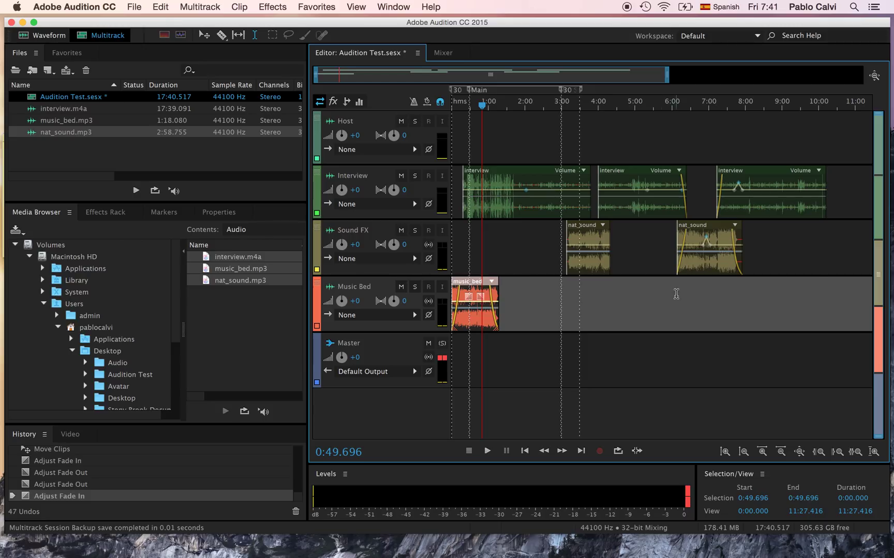
pyautogui.click(811, 285)
pyautogui.press('super+v')
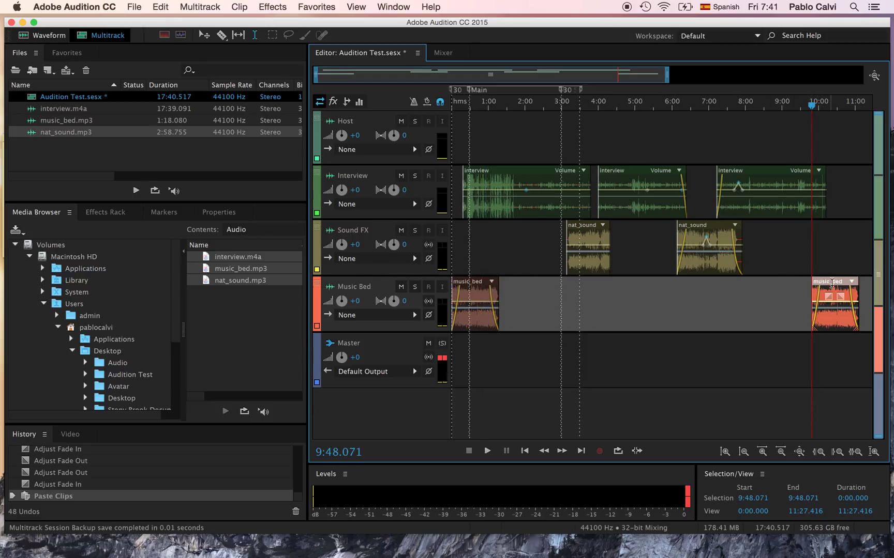
pyautogui.moveTo(833, 281); pyautogui.dragTo(815, 277)
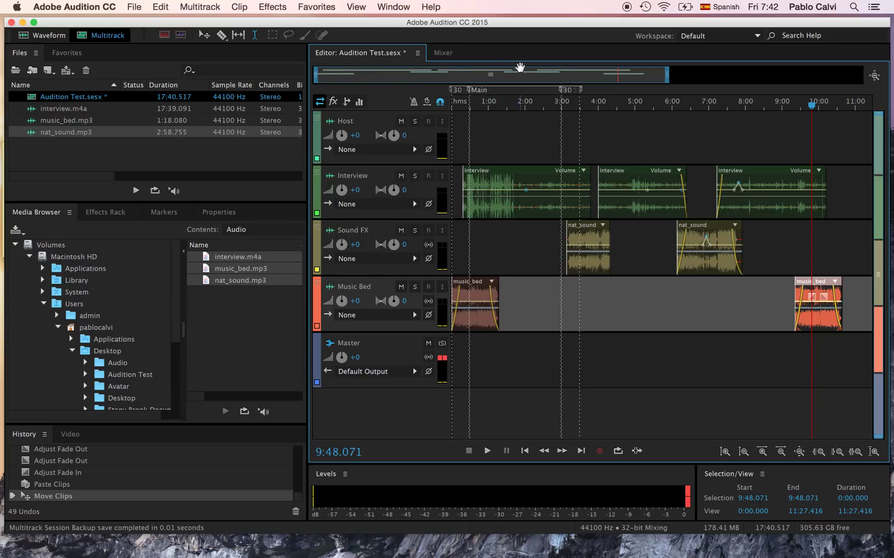
# Open the export of the finished session for upload to SoundCloud
pyautogui.moveTo(668, 76); pyautogui.dragTo(651, 76)
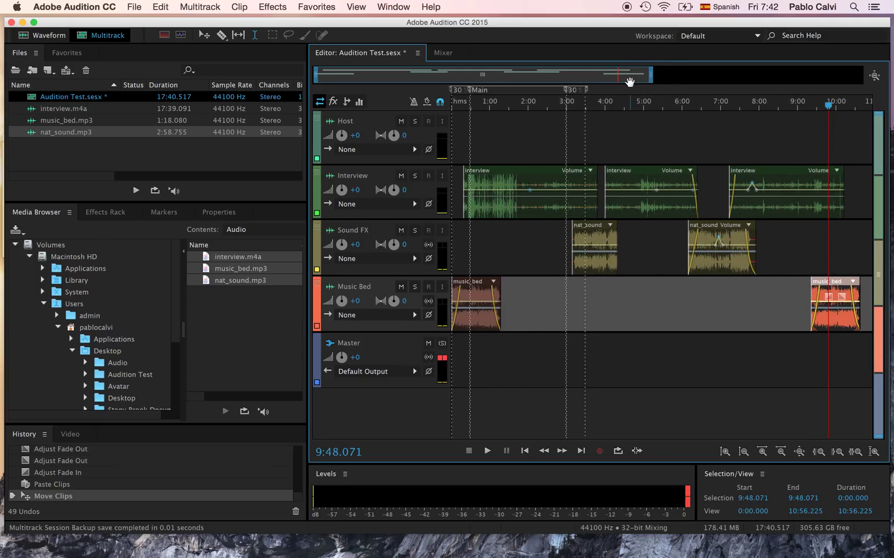
pyautogui.click(286, 25)
pyautogui.click(140, 5)
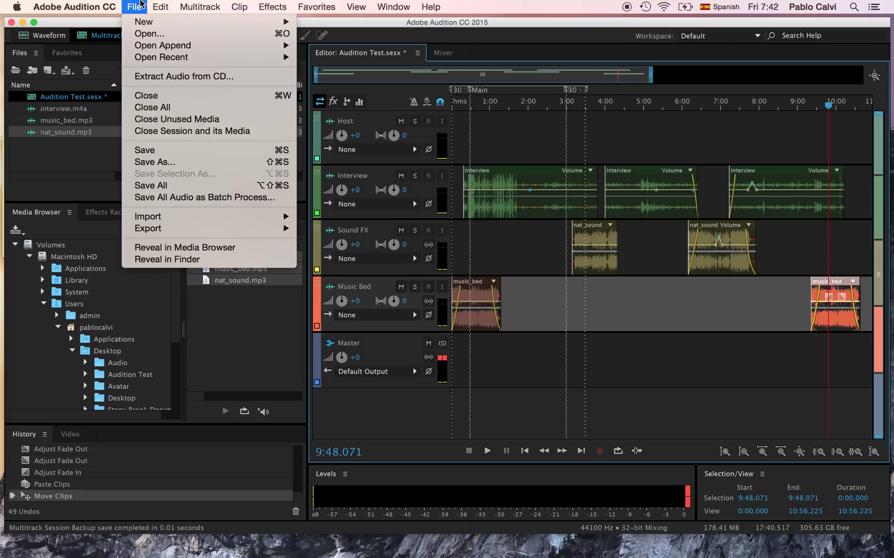
pyautogui.moveTo(158, 231)
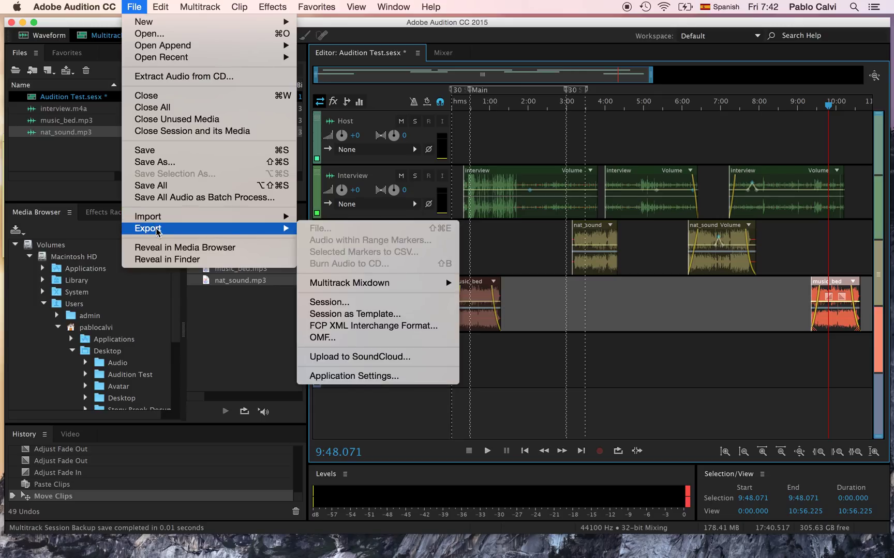
pyautogui.moveTo(335, 282)
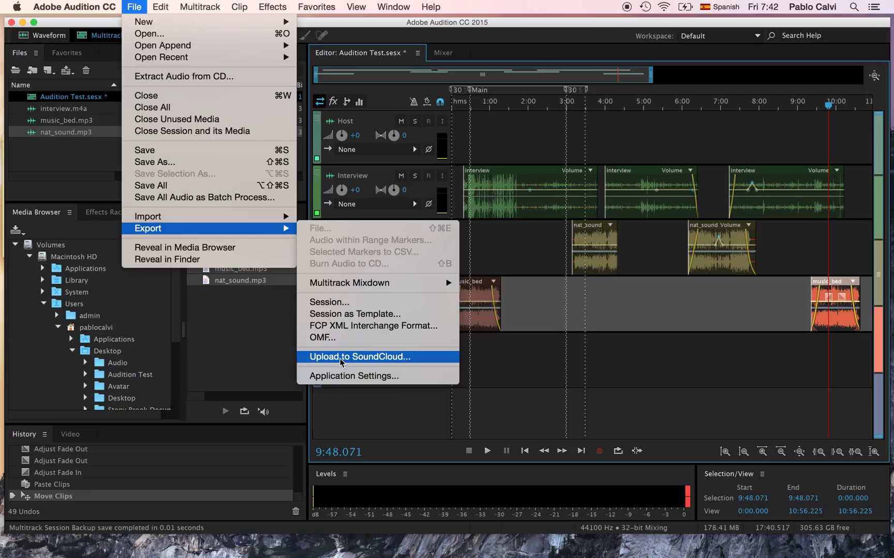
pyautogui.click(340, 360)
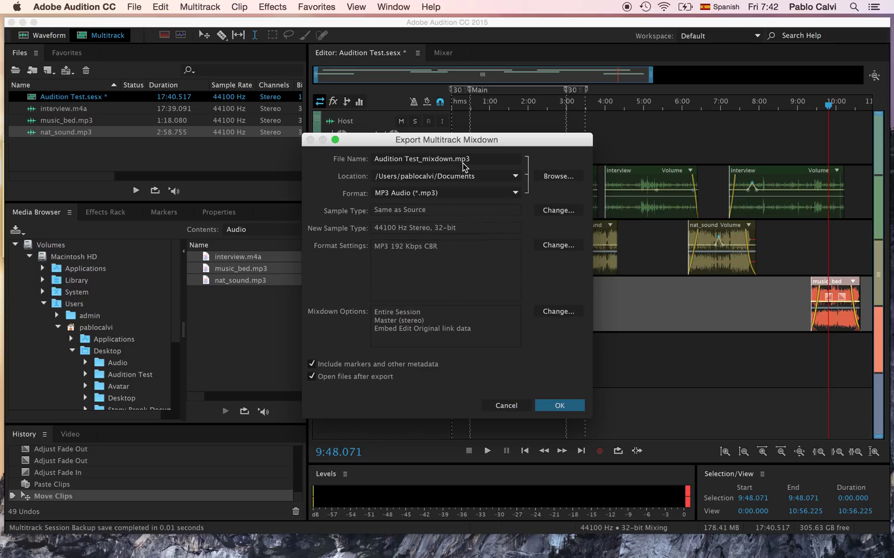
# Export the mixdown as Audition Test_mixdown.mp3 in MP3 format to the Documents folder and dismiss the SoundCloud sign-in window
pyautogui.click(444, 163)
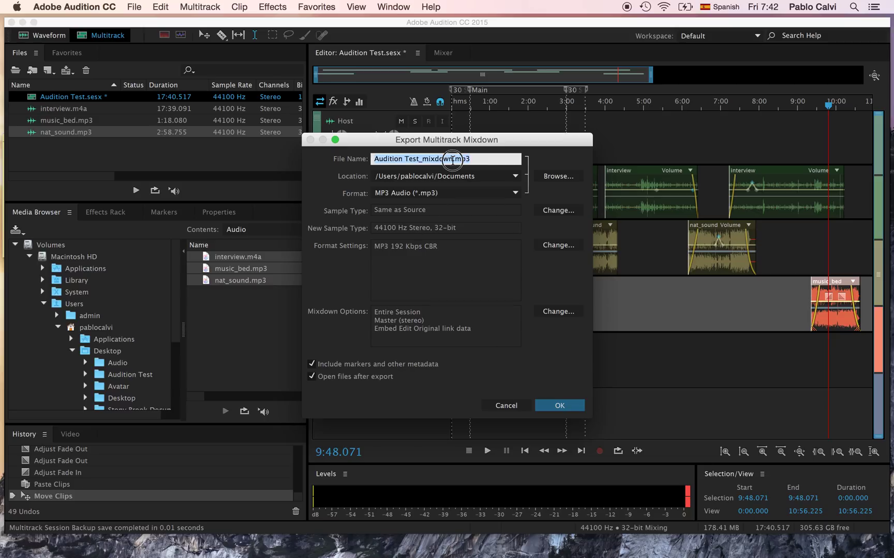
pyautogui.moveTo(443, 163); pyautogui.dragTo(359, 158)
pyautogui.click(515, 181)
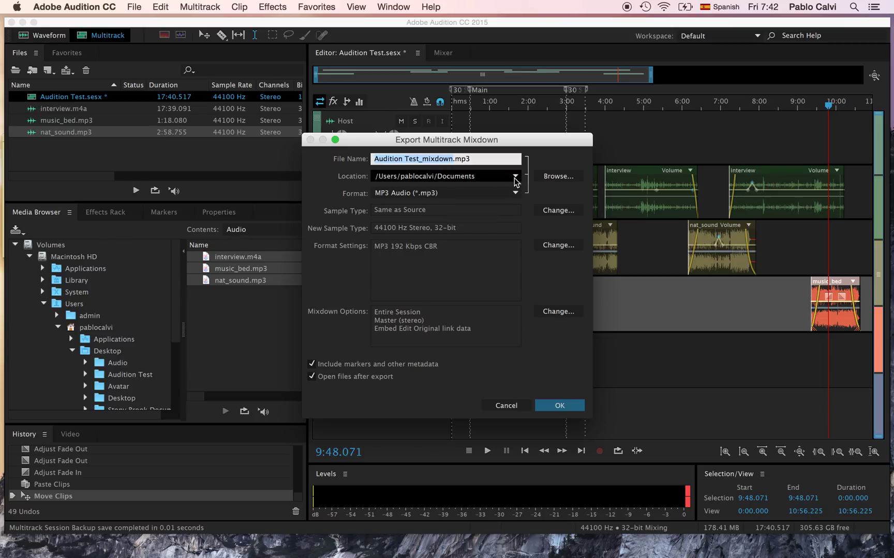
pyautogui.click(515, 181)
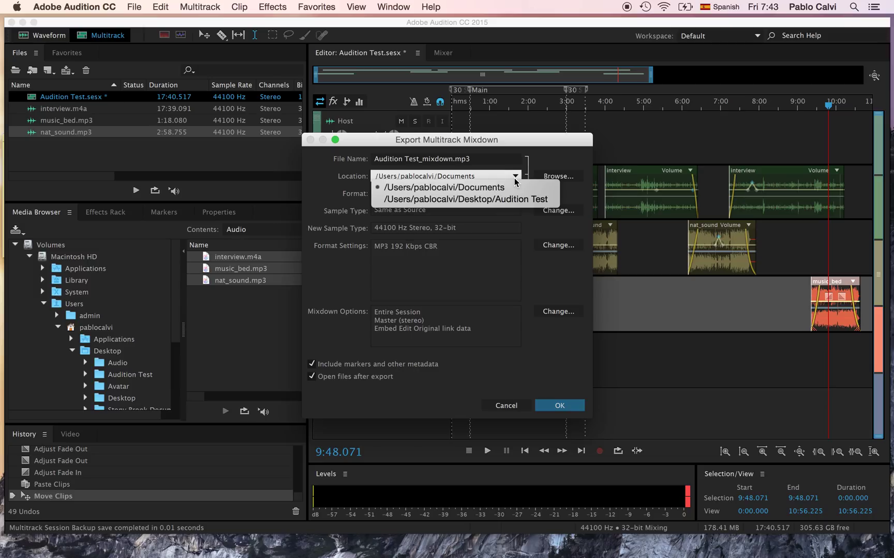
pyautogui.click(515, 177)
pyautogui.click(517, 160)
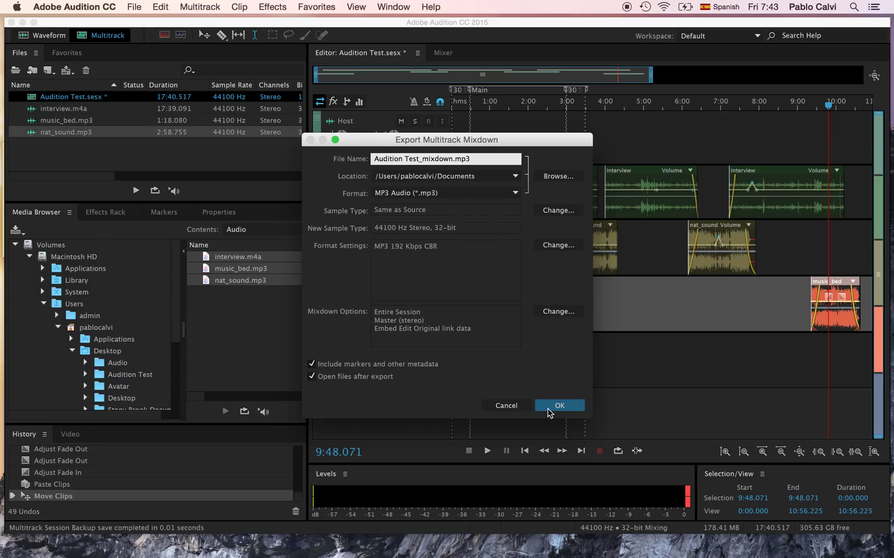
pyautogui.click(551, 407)
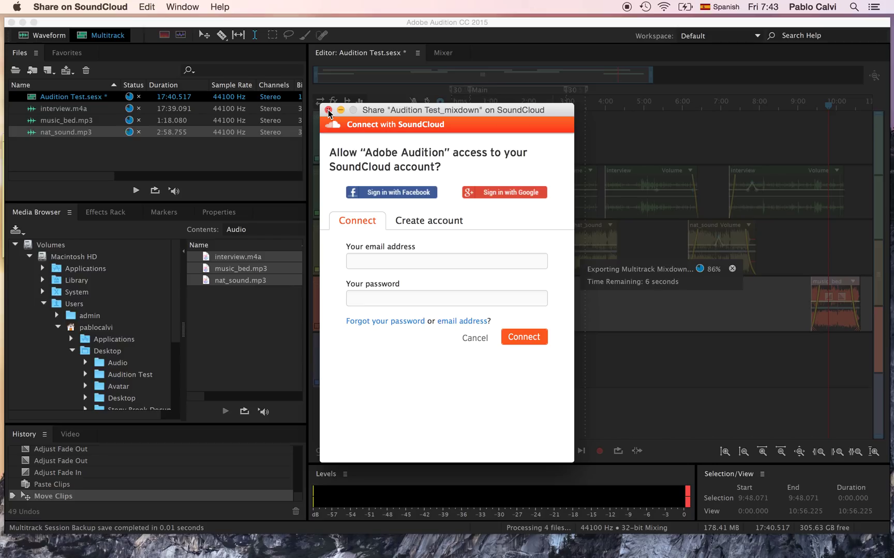
pyautogui.click(328, 110)
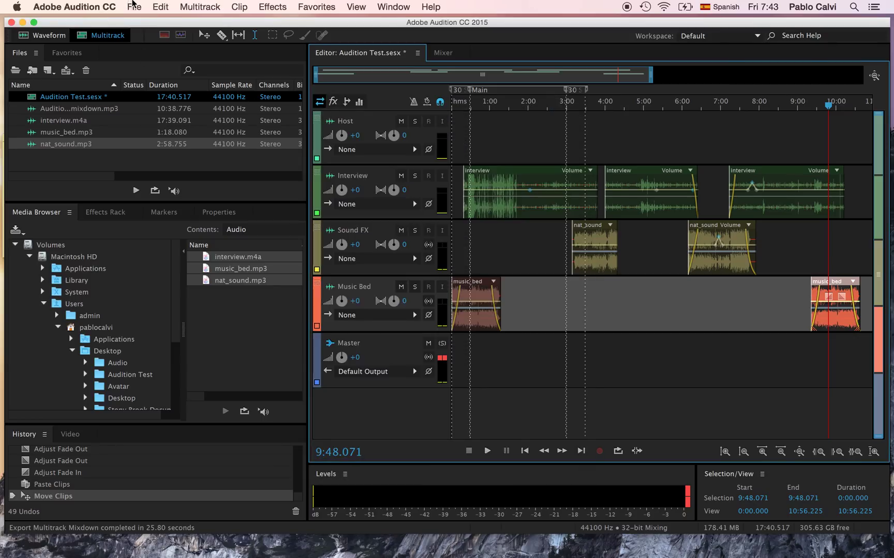
# Save the multitrack session and copy the external media files into the session folder
pyautogui.click(133, 5)
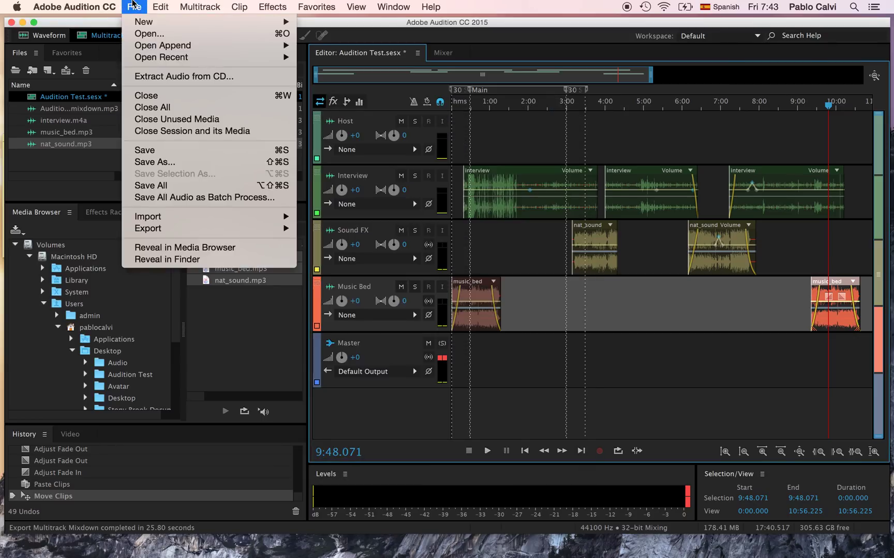
pyautogui.click(141, 155)
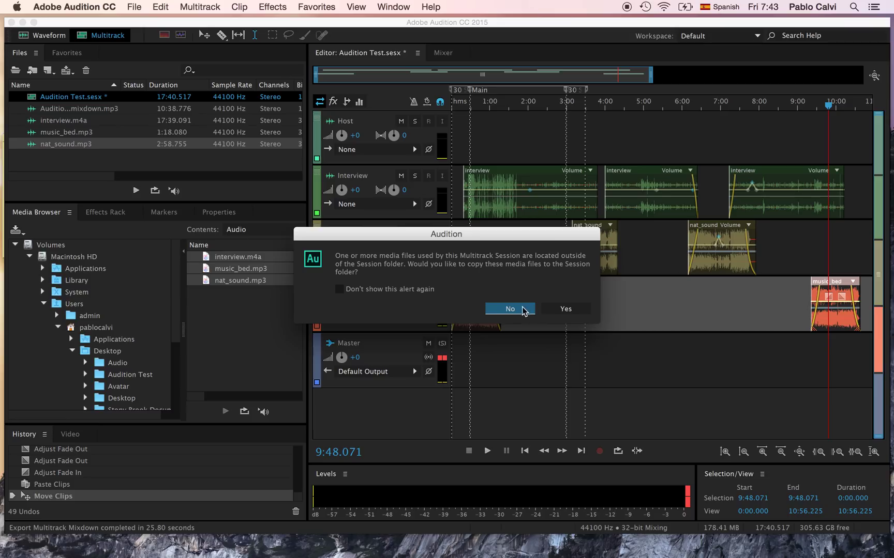
pyautogui.click(566, 309)
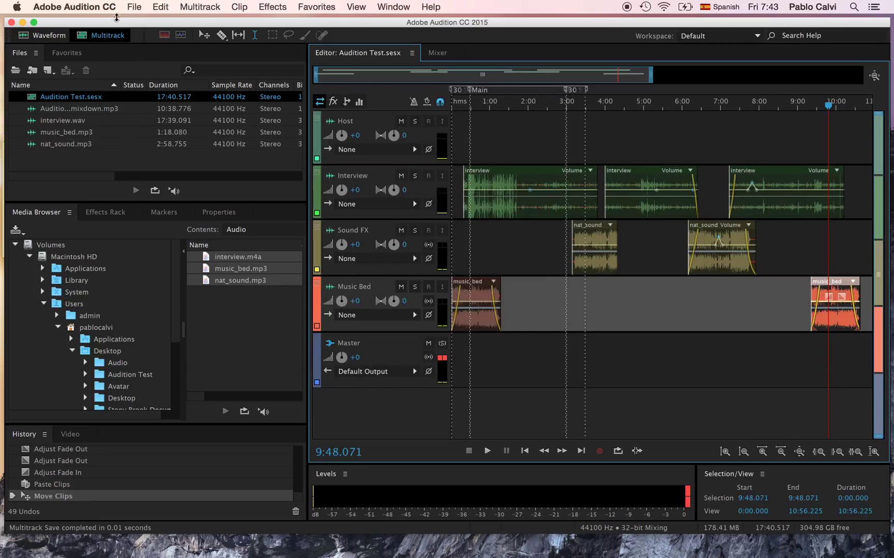
pyautogui.click(135, 7)
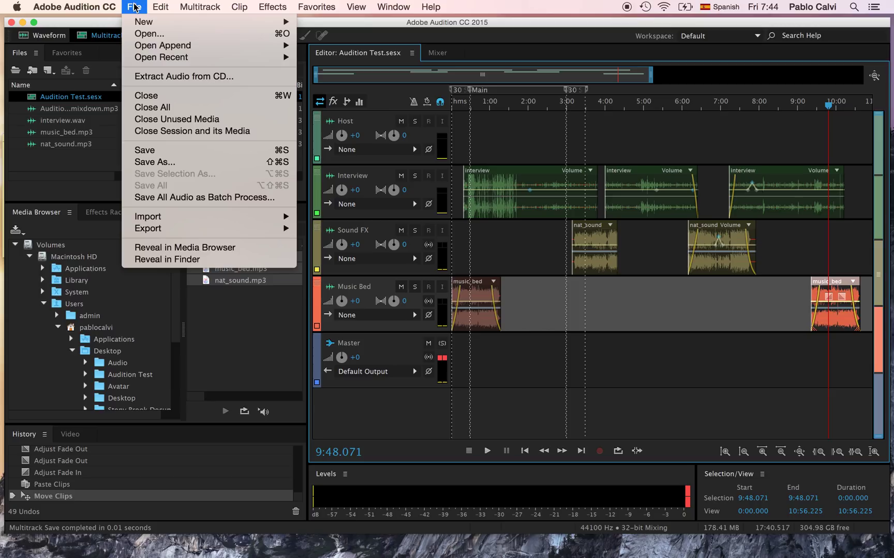
# Save the session as Audition Test.sesx in the Audition Test folder on the Desktop, overwriting the existing file
pyautogui.click(154, 162)
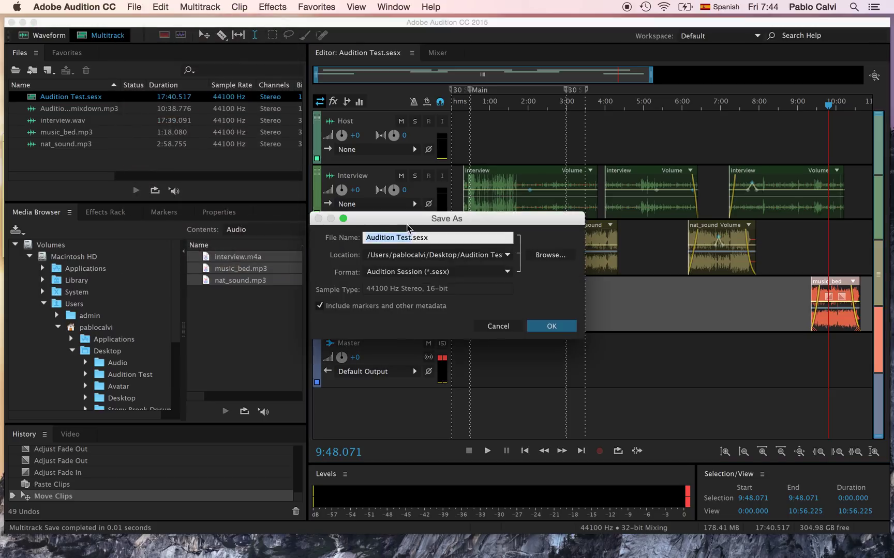
pyautogui.click(506, 255)
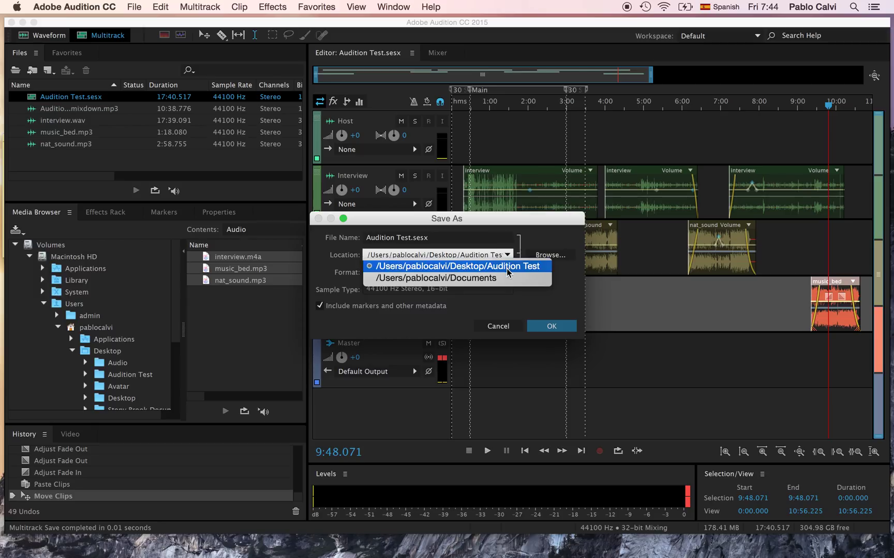
pyautogui.click(512, 237)
pyautogui.click(549, 326)
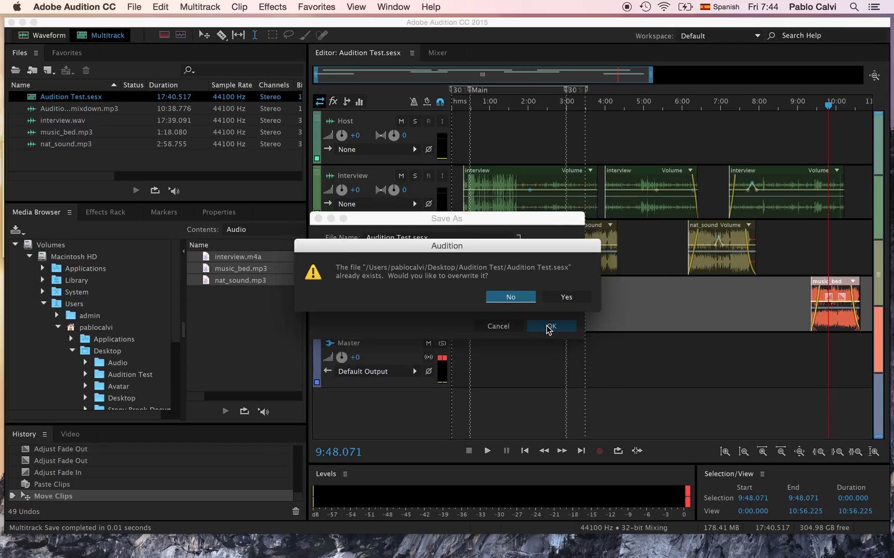
pyautogui.click(565, 296)
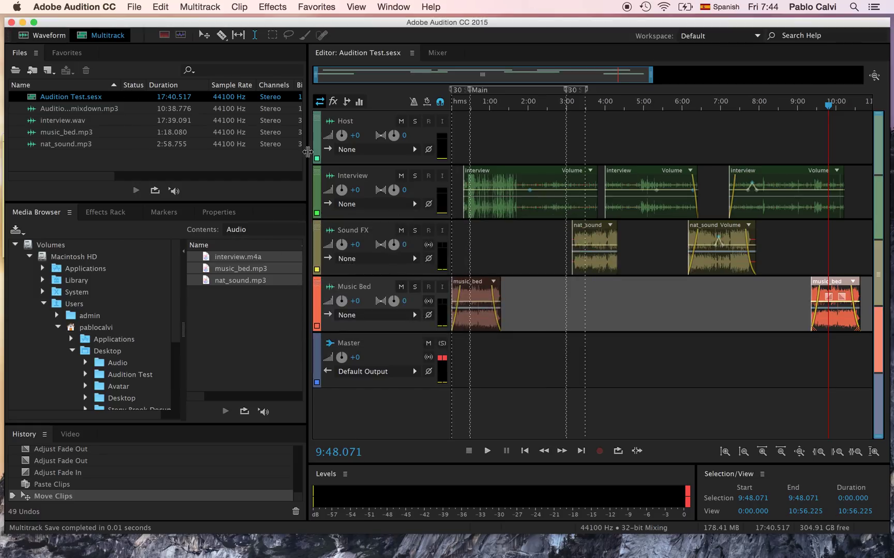
# Open the multitrack mixdown export for the entire session and keep MP3 Audio as its format
pyautogui.click(134, 6)
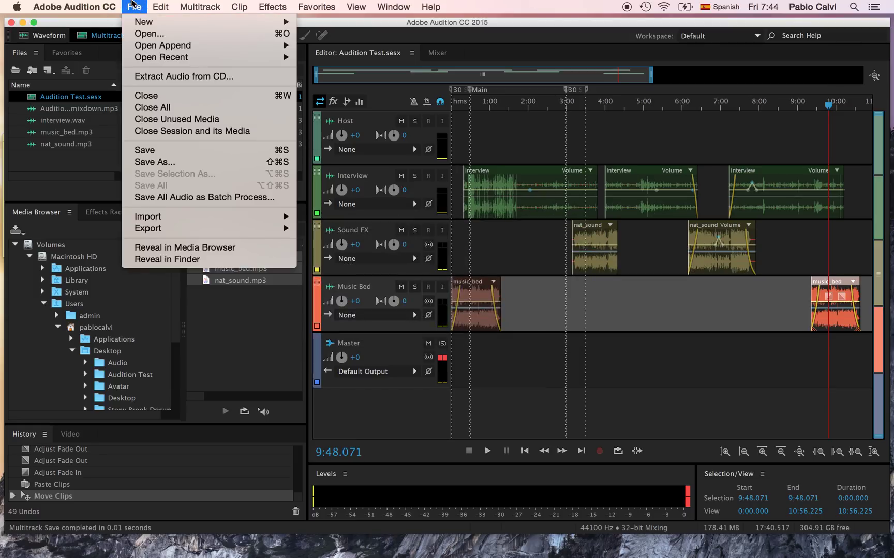
pyautogui.moveTo(137, 229)
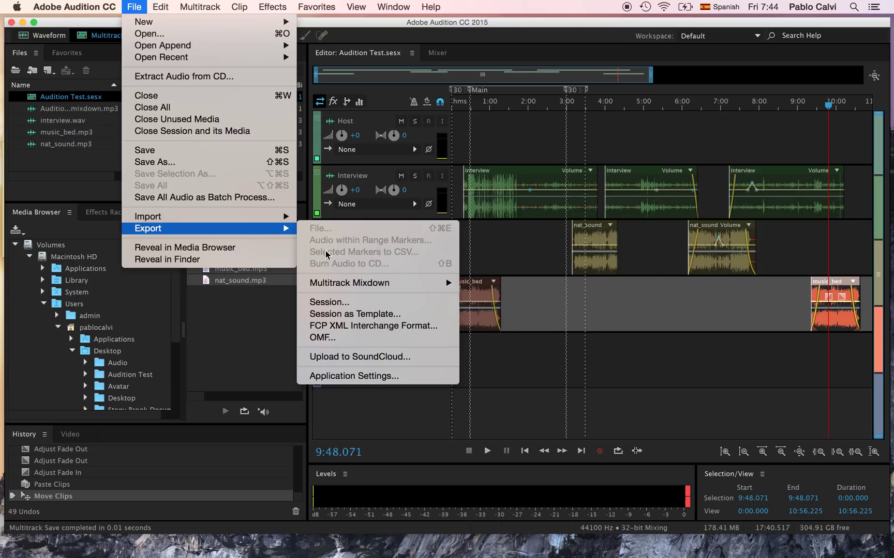
pyautogui.moveTo(353, 288)
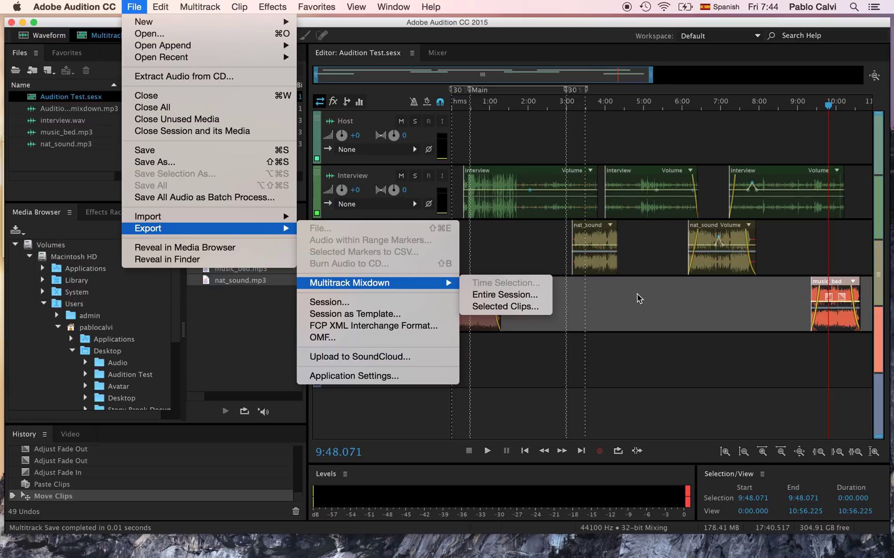
pyautogui.click(509, 300)
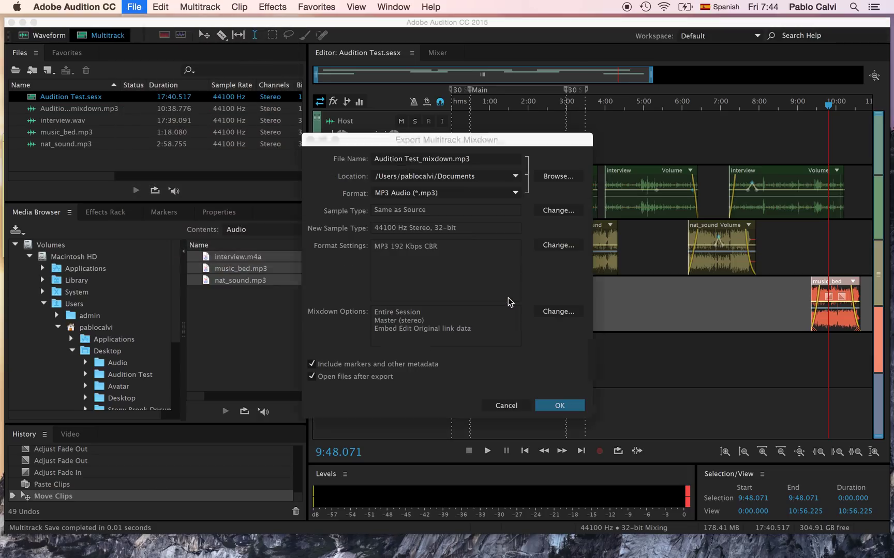
pyautogui.click(515, 193)
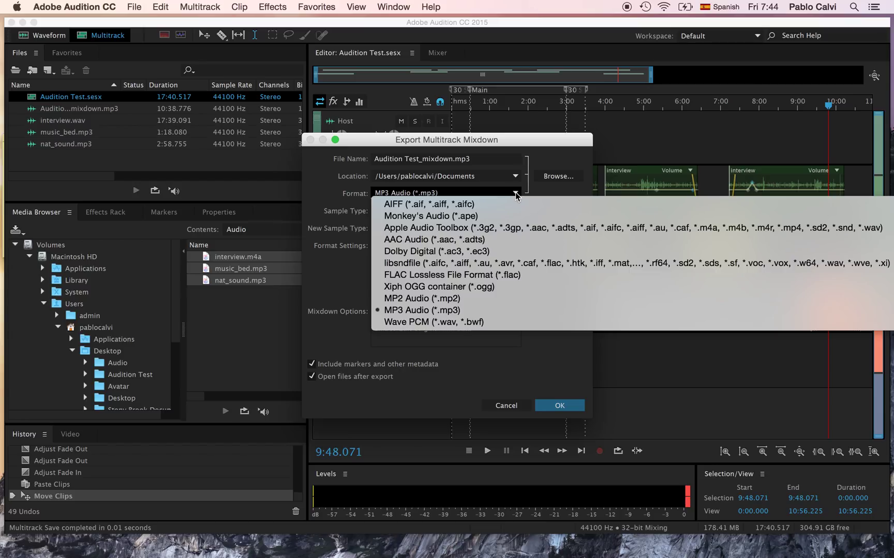
pyautogui.click(515, 195)
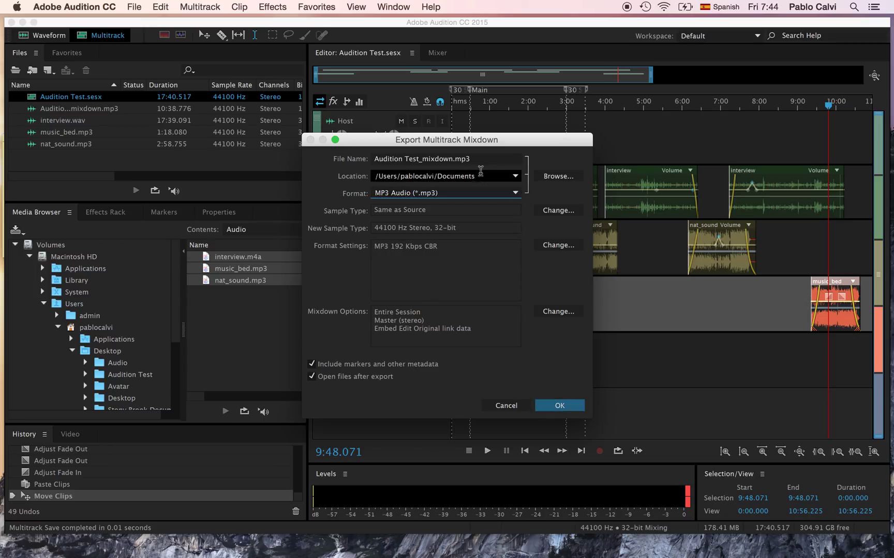
# Set the mixdown's export location to the Desktop and export it as Audition Test_mixdown.mp3
pyautogui.click(515, 179)
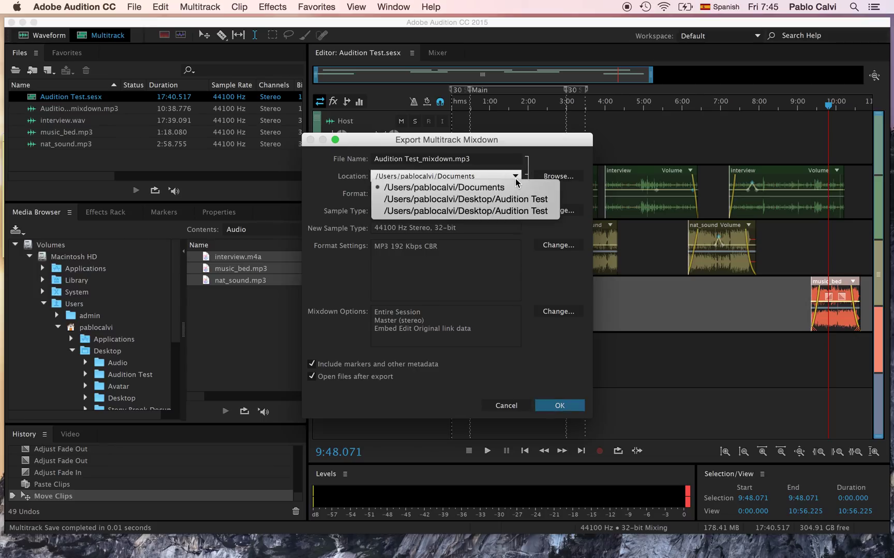
pyautogui.click(516, 181)
pyautogui.click(558, 175)
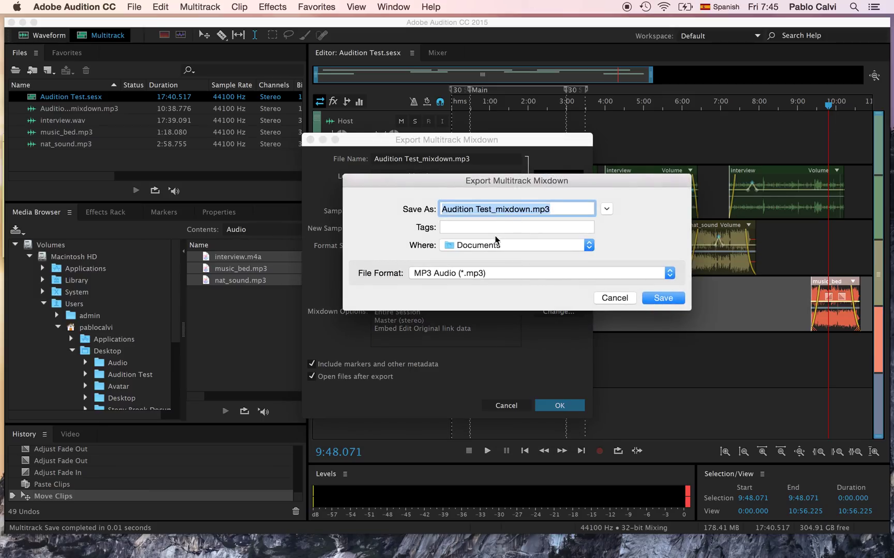
pyautogui.click(606, 210)
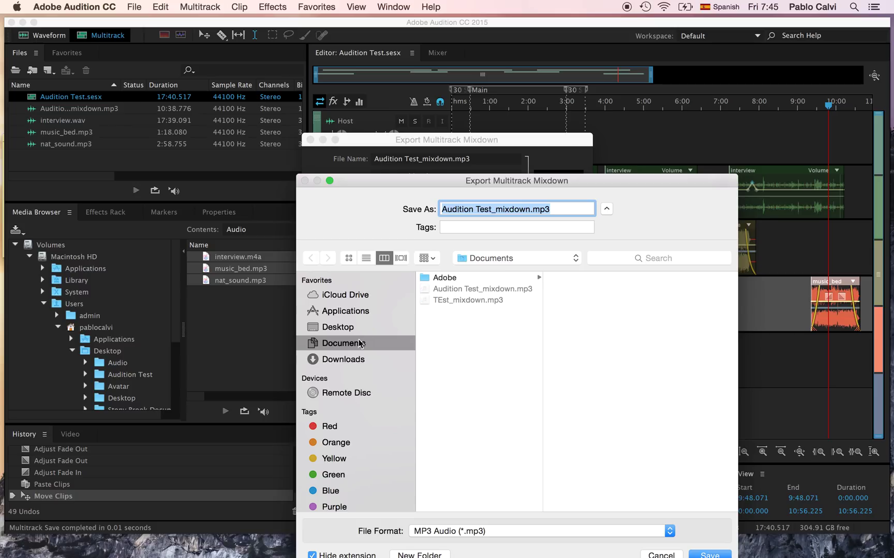
pyautogui.click(398, 325)
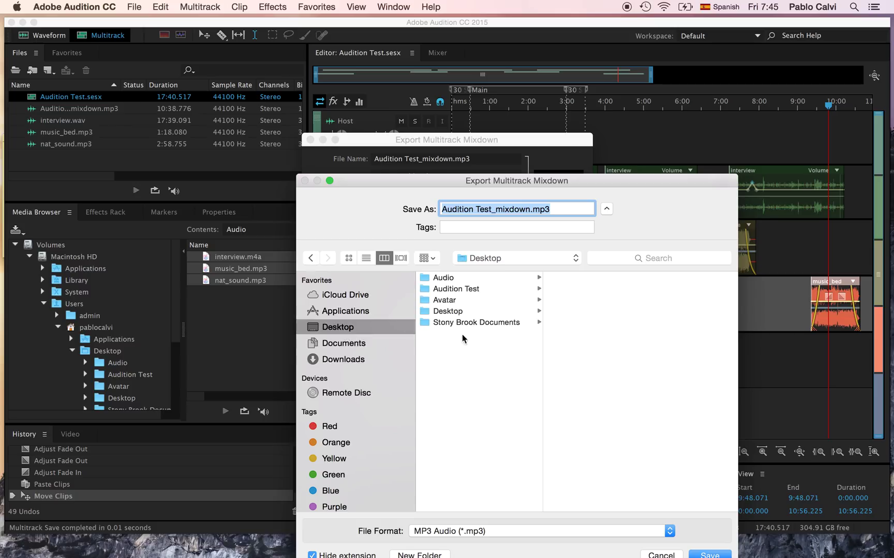
pyautogui.moveTo(507, 184); pyautogui.dragTo(467, 89)
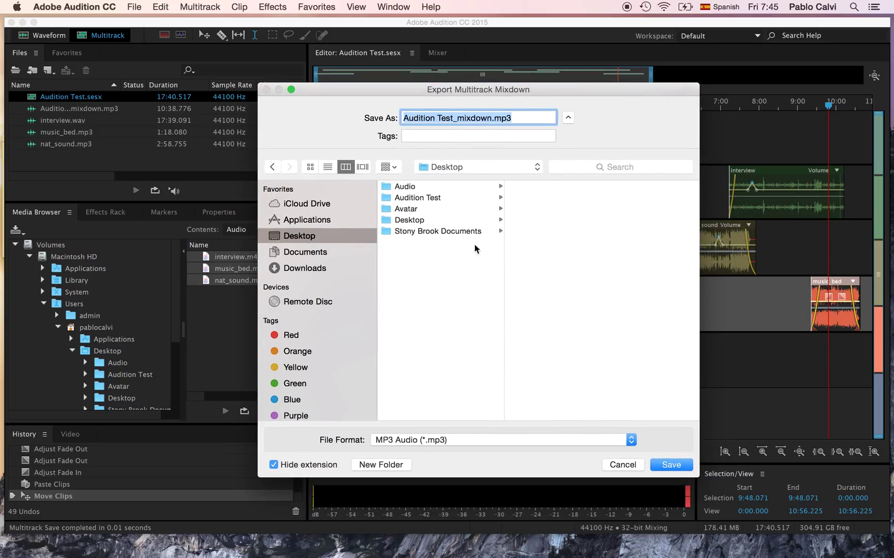
pyautogui.click(666, 467)
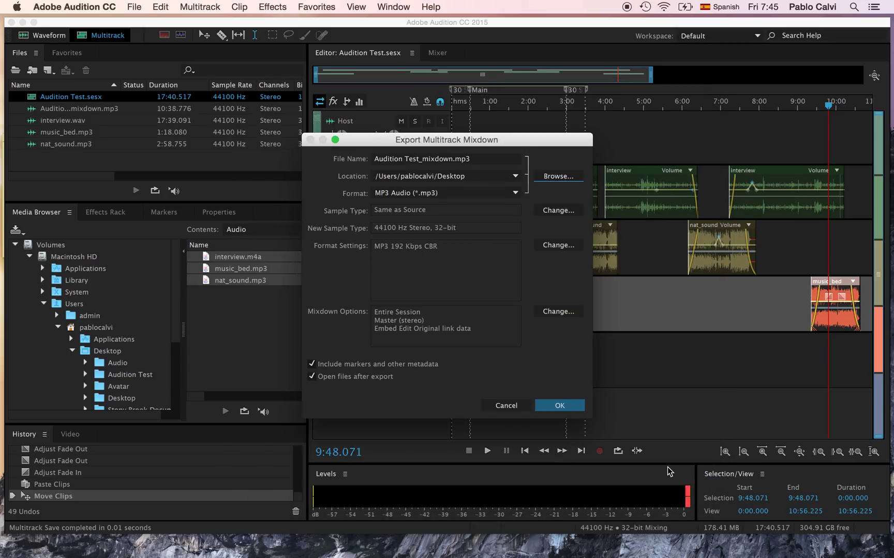
pyautogui.click(559, 407)
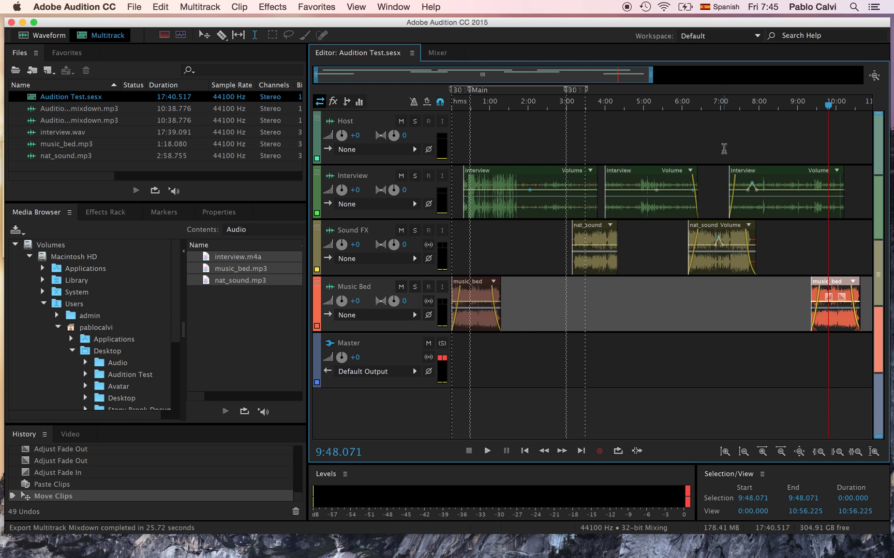
# Move the program window aside to check the exported mixdown file on the desktop, and move the window back
pyautogui.moveTo(717, 26); pyautogui.dragTo(701, 72)
pyautogui.moveTo(701, 78); pyautogui.dragTo(546, 30)
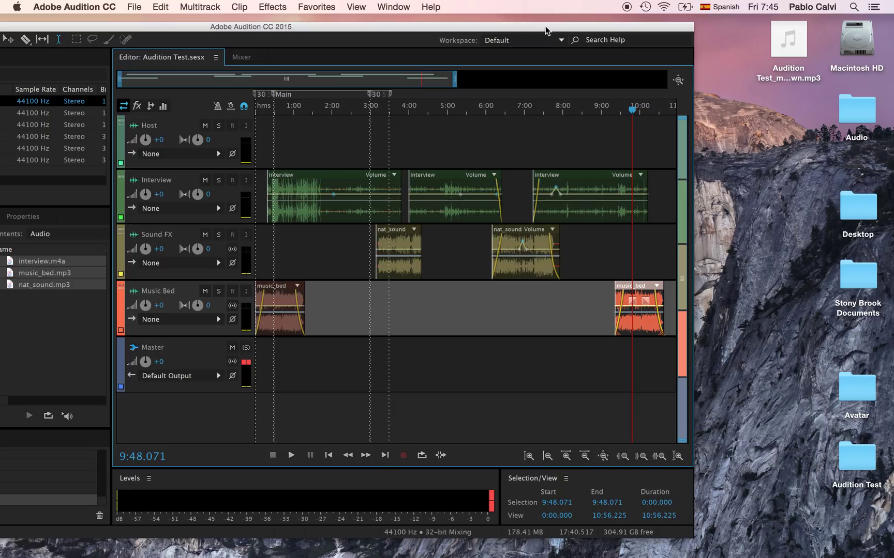
pyautogui.click(765, 114)
pyautogui.click(790, 78)
pyautogui.moveTo(781, 49)
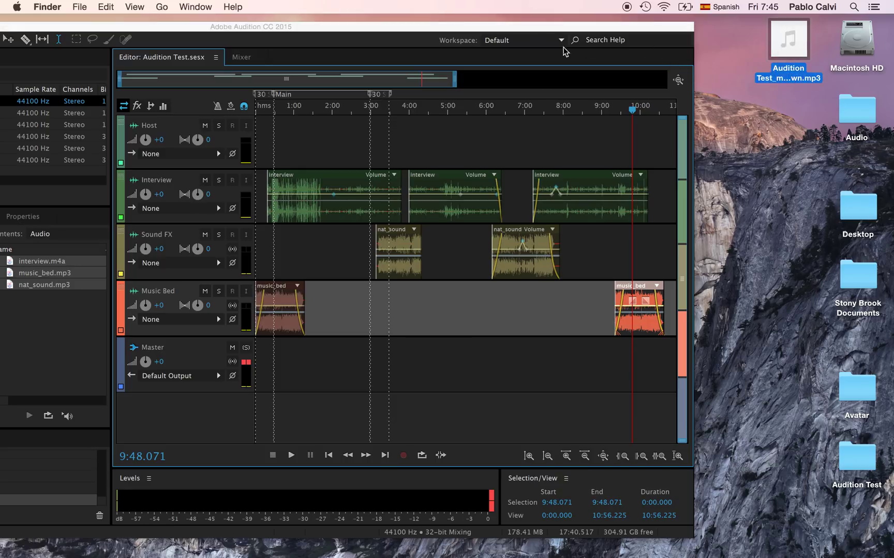
pyautogui.moveTo(532, 28); pyautogui.dragTo(722, 27)
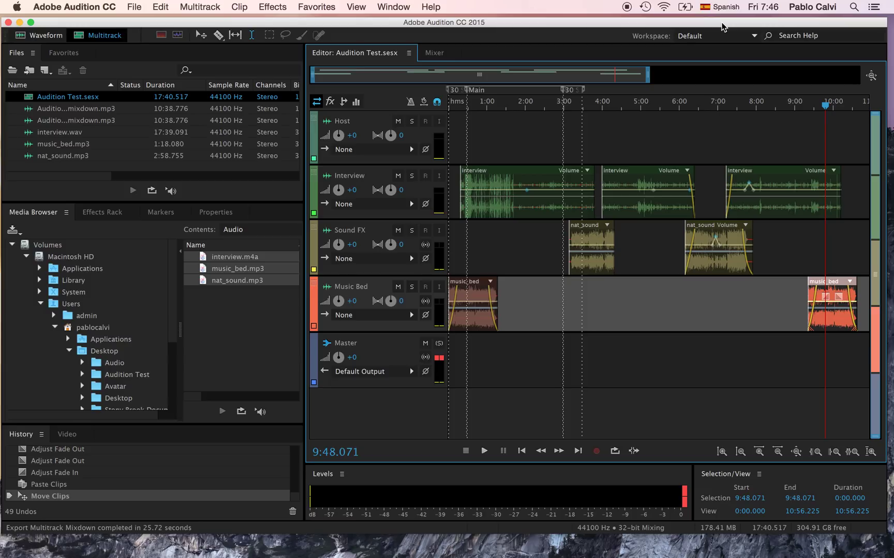